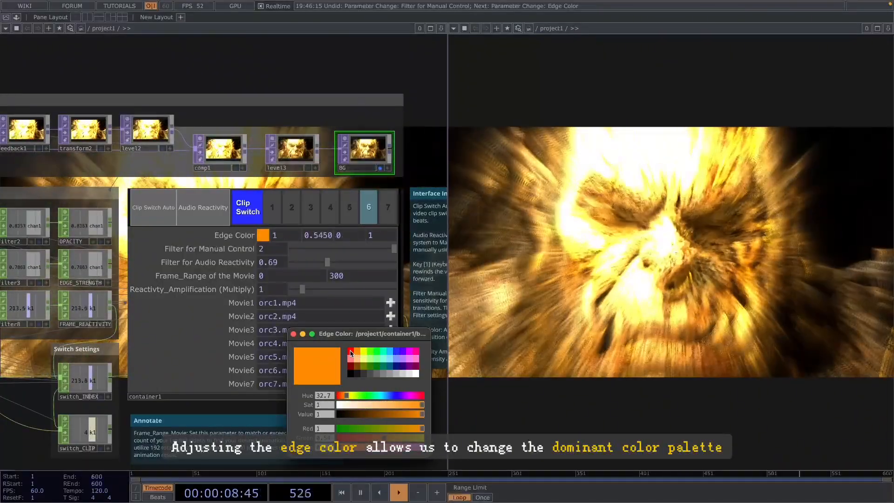
Set the edge color to red, and switch the clip manually through 1, 2, 3, 4 and 6, ending on 1
left_click(294, 334)
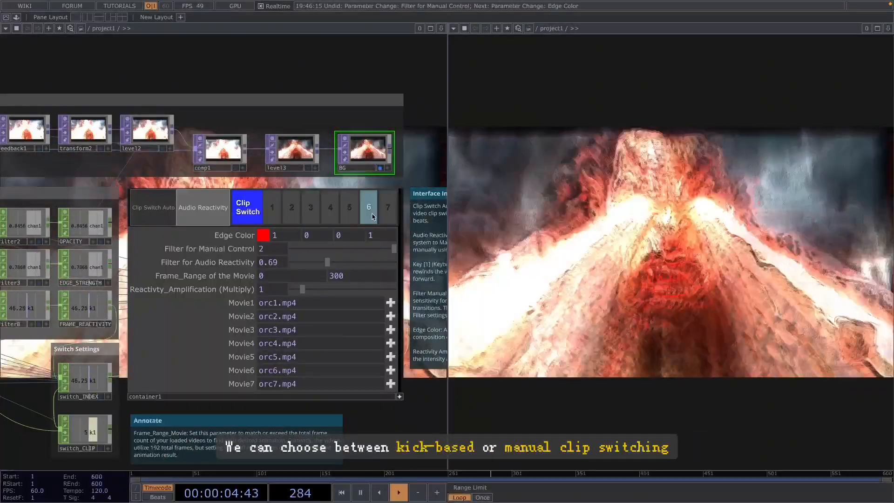
left_click(273, 209)
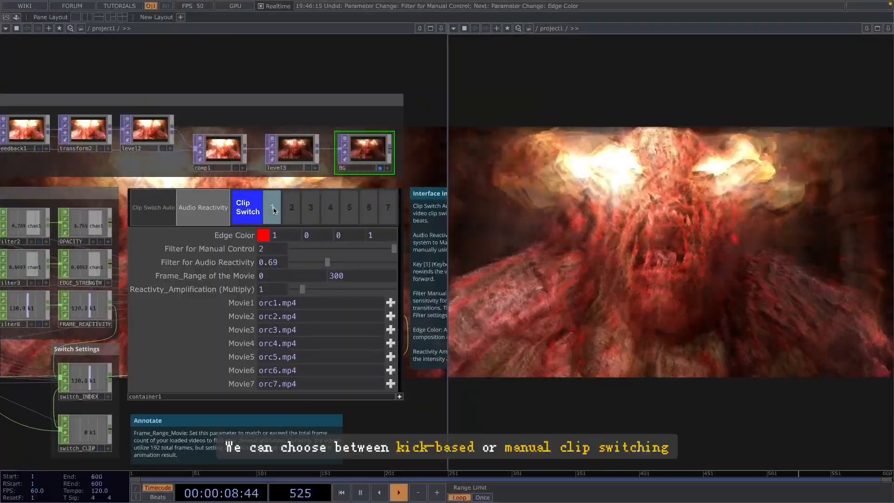
left_click(292, 210)
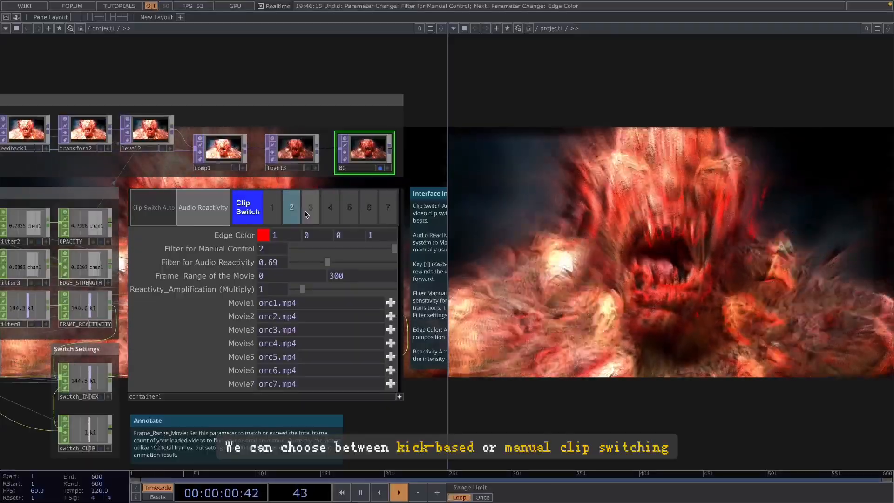
left_click(311, 209)
left_click(331, 210)
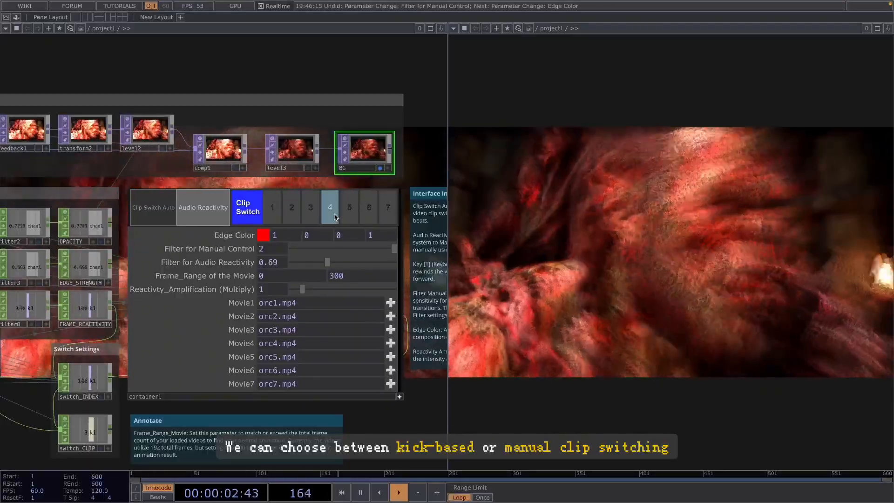
left_click(369, 211)
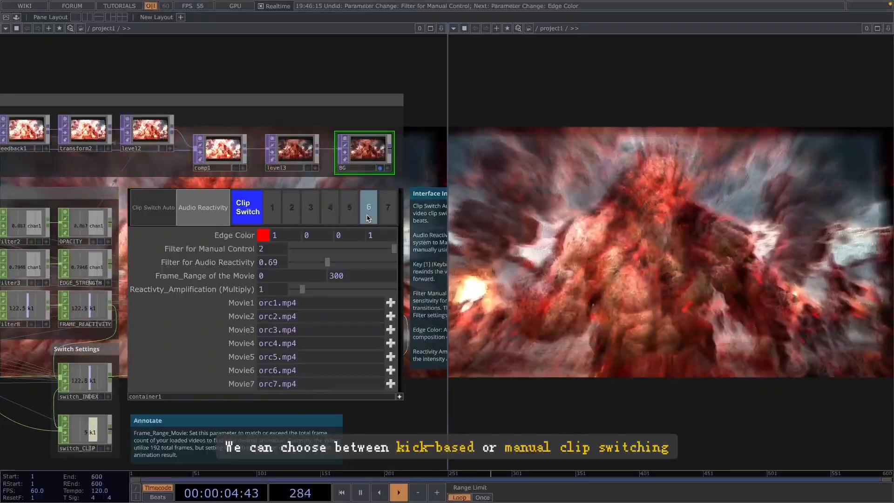
left_click(271, 211)
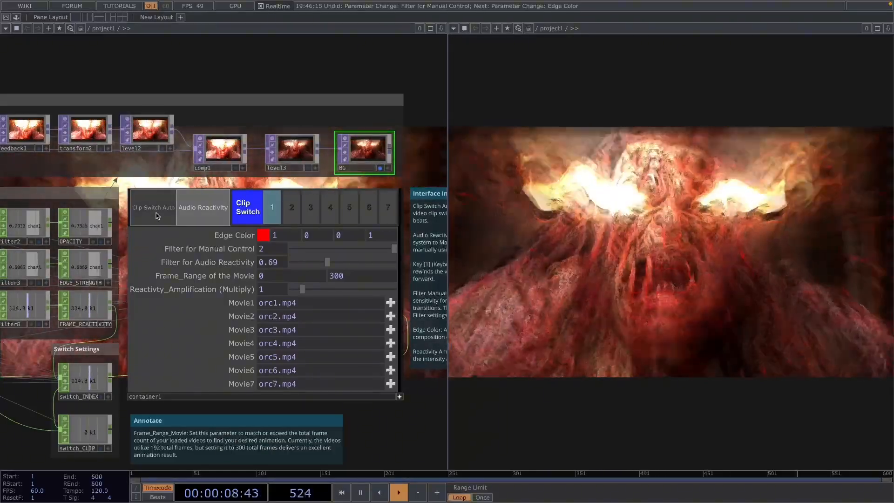
Turn off audio reactivity and advance clip 1 manually with repeated keyboard triggers
key("1")
key("1")
key("1")
key("1")
key("1")
key("1")
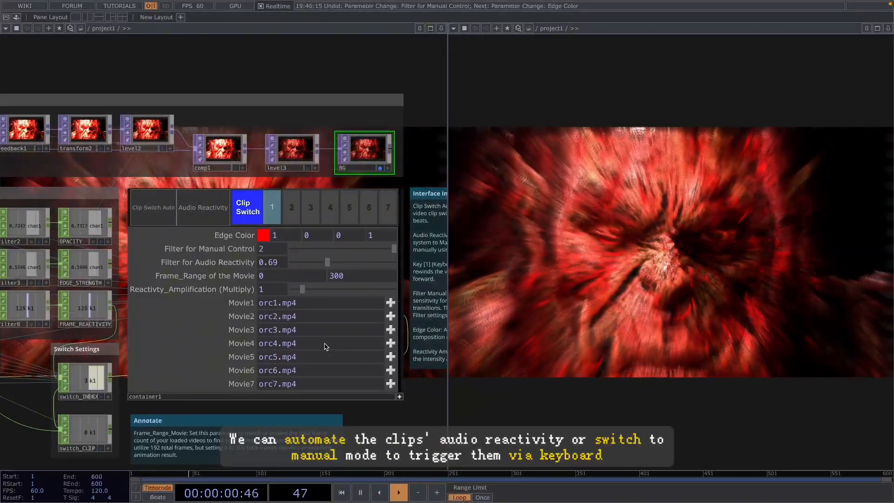
key("1")
key("1")
key("1")
key("1")
key("1")
key("1")
key("1")
key("1")
key("1")
key("1")
key("1")
key("1")
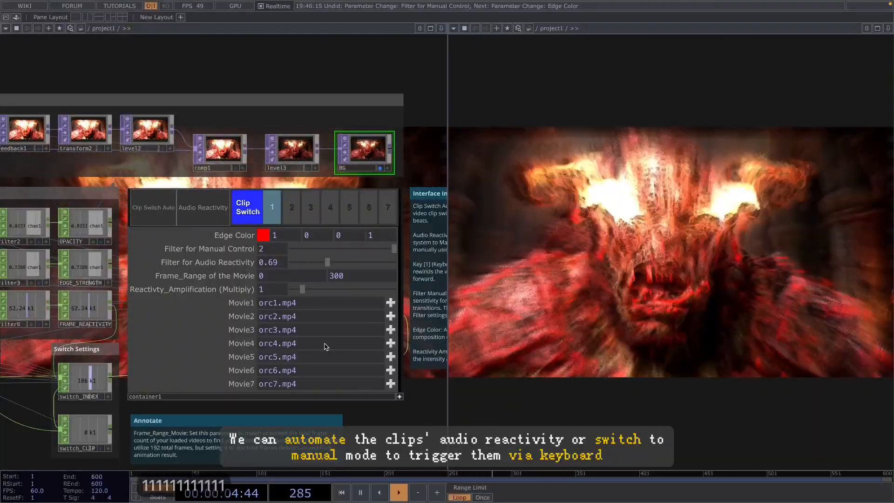
Try a Filter for Manual Control of 0.55 with a manual trigger, and restore it to 2 with further triggers
left_click_drag(395, 253, 320, 253)
key("1")
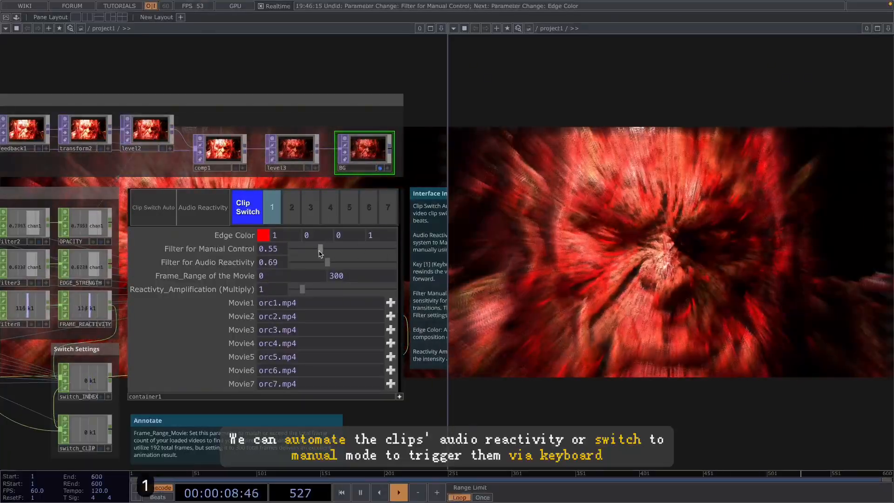
left_click_drag(321, 253, 411, 257)
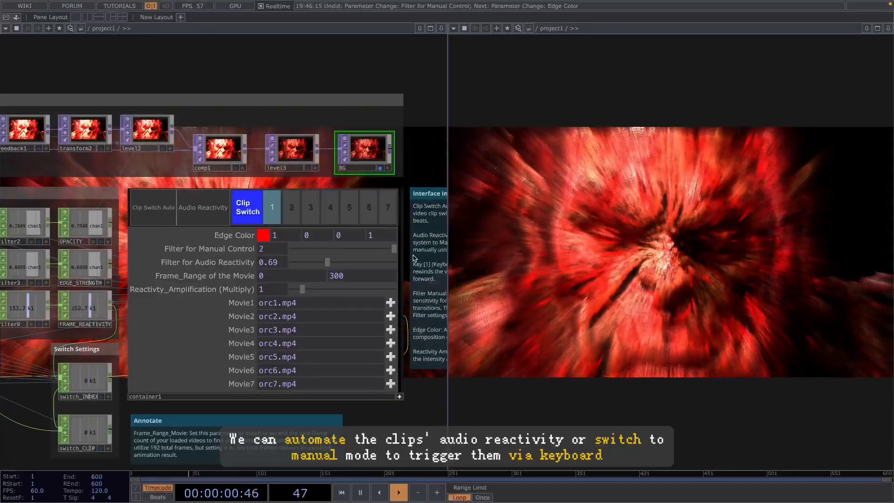
key("1")
key("1")
key("1")
key("1")
key("1")
key("1")
key("1")
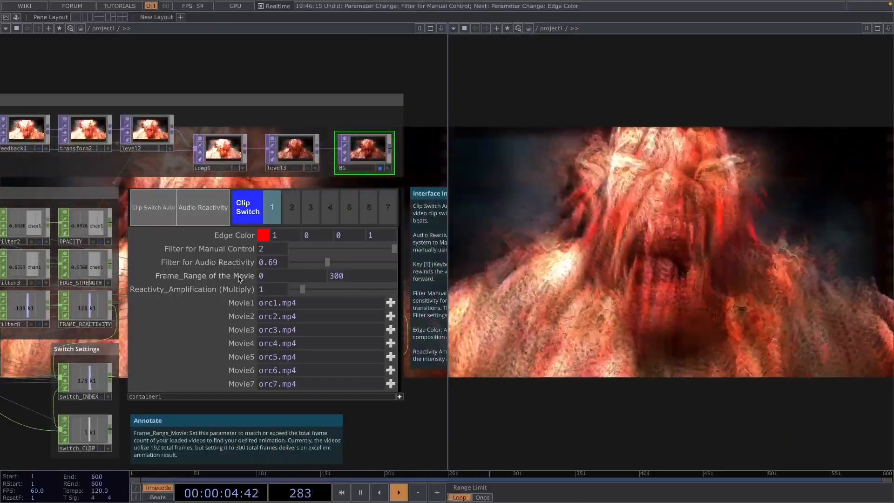
Examine the file, index and pre-read settings of the first Movie File In node in the Movie_Files_Import group
key("h")
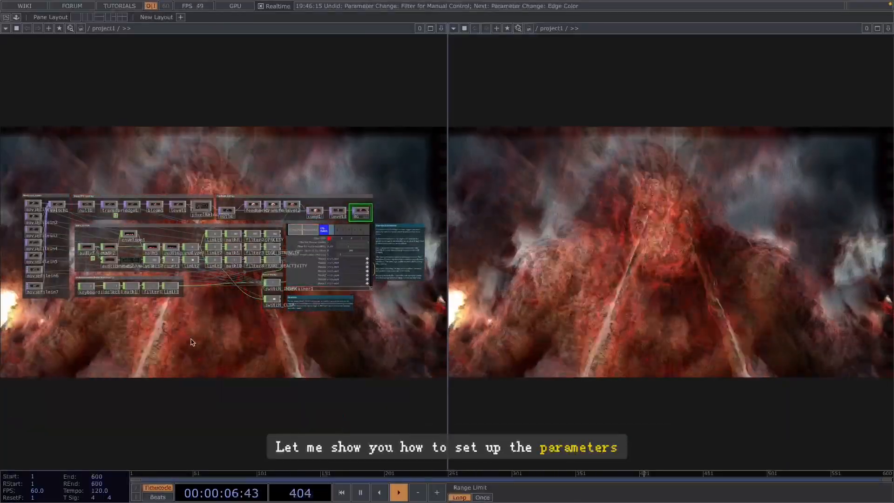
scroll(44, 285, "up", 5)
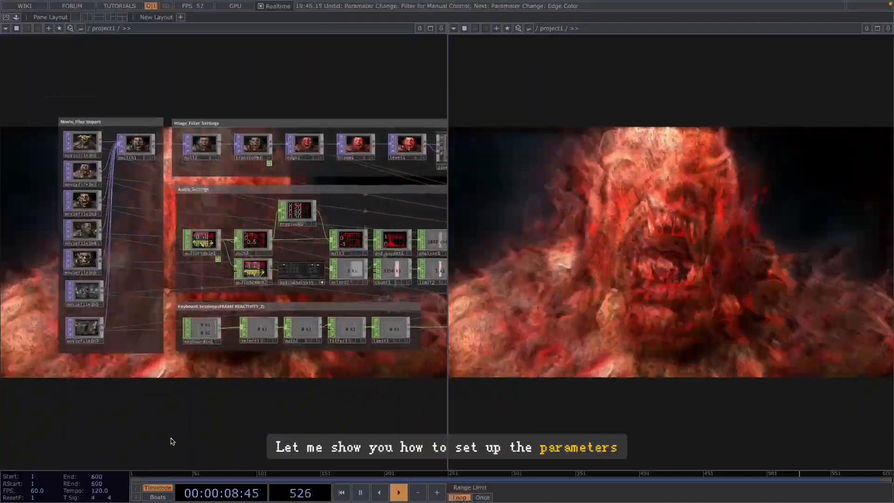
left_click_drag(112, 362, 173, 442)
scroll(63, 203, "up", 4)
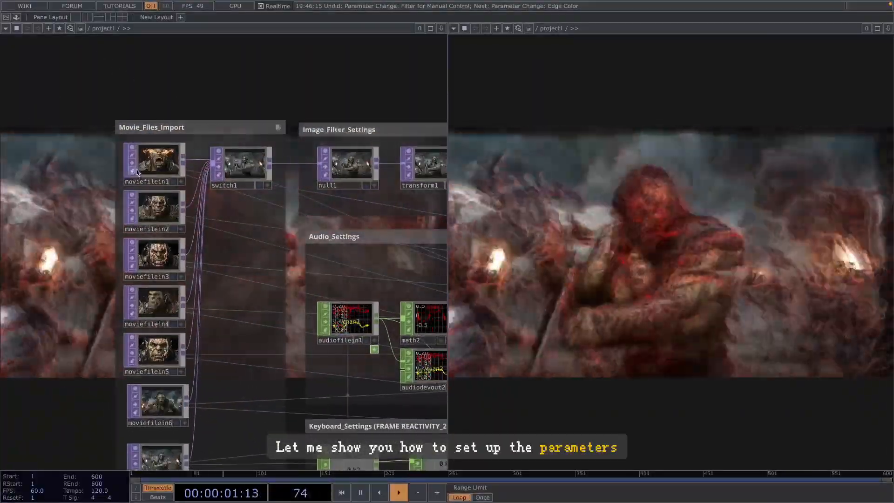
left_click(149, 168)
key("p")
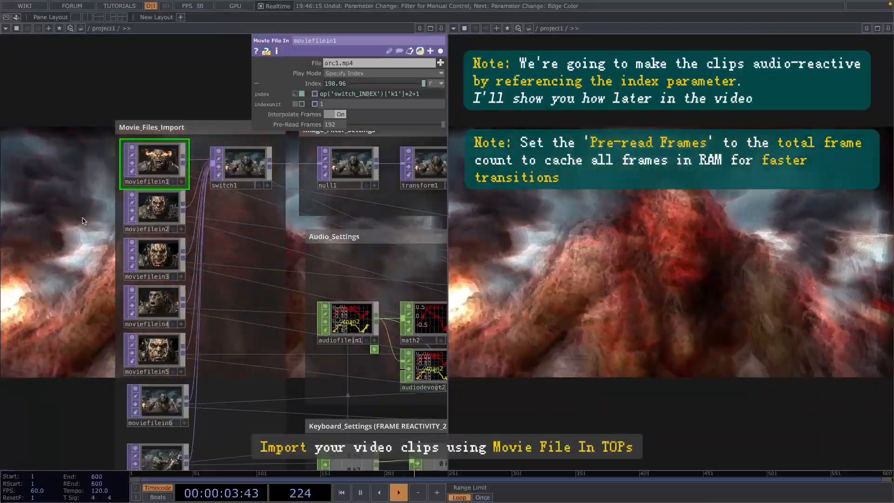
left_click_drag(83, 218, 73, 168)
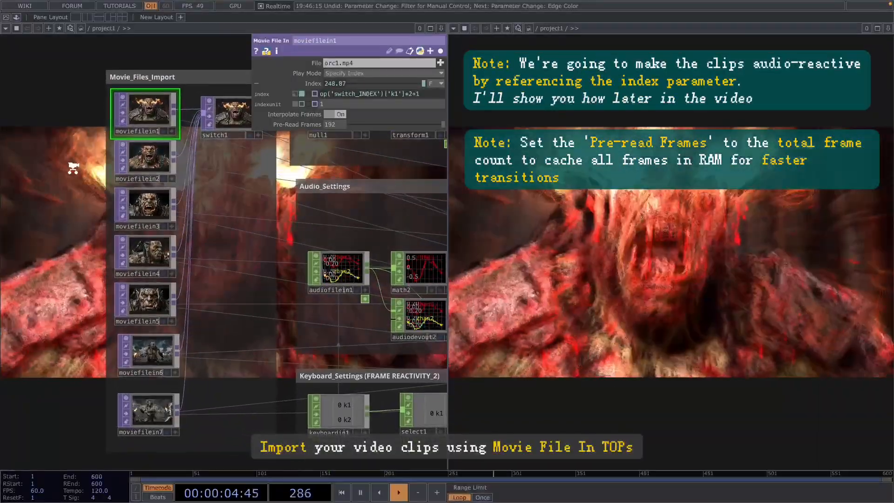
Examine the index expression and blend setting of the Switch node that combines the movie clips
scroll(73, 169, "down", 1)
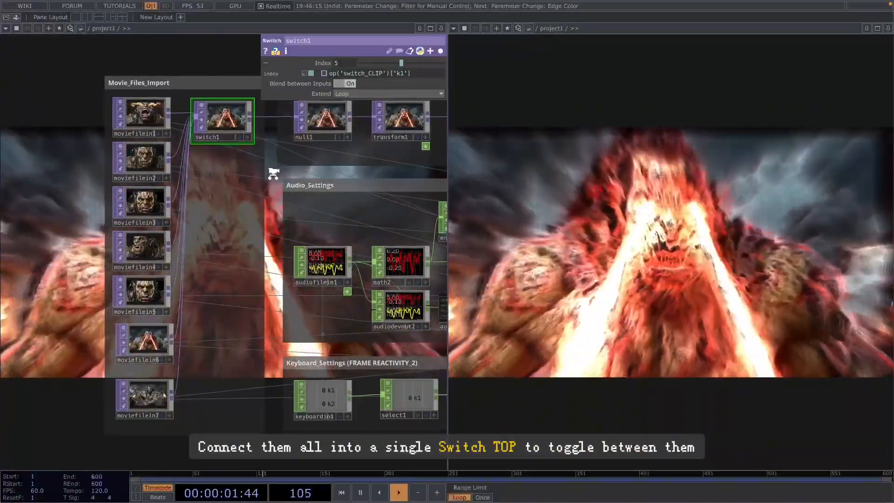
scroll(274, 172, "down", 2)
left_click_drag(208, 90, 143, 115)
key("p")
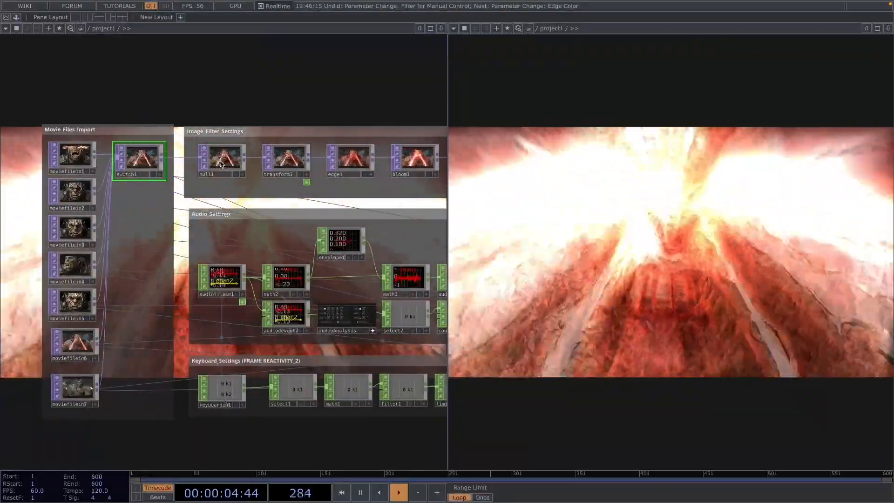
Examine the Translate expressions of the transform1 node and the Amplitude of the lfo1 node they reference
key("p")
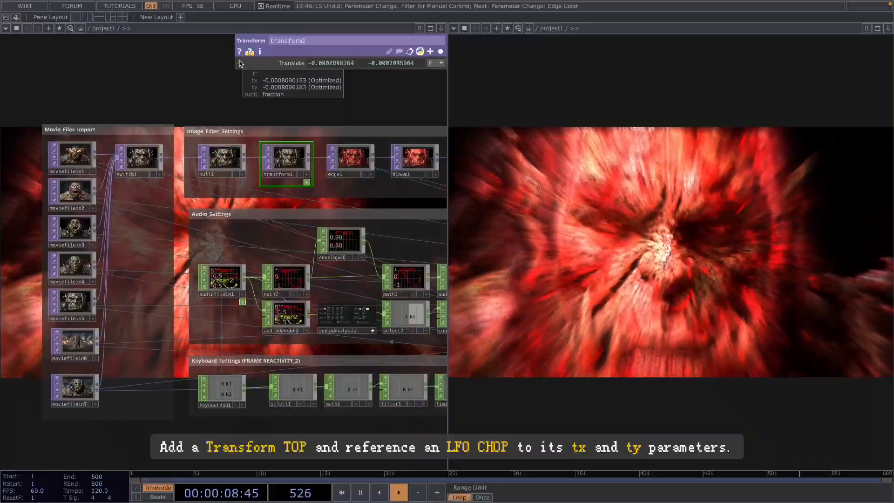
left_click(240, 63)
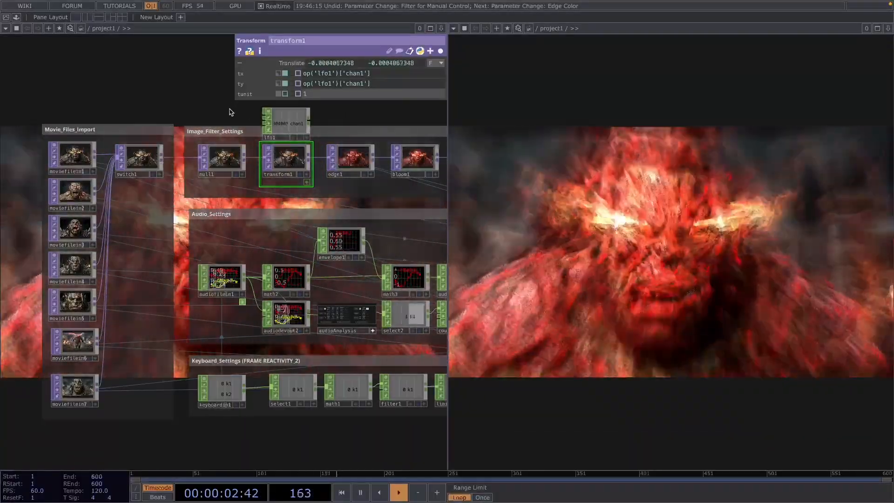
left_click_drag(230, 112, 206, 132)
left_click(261, 141)
key("p")
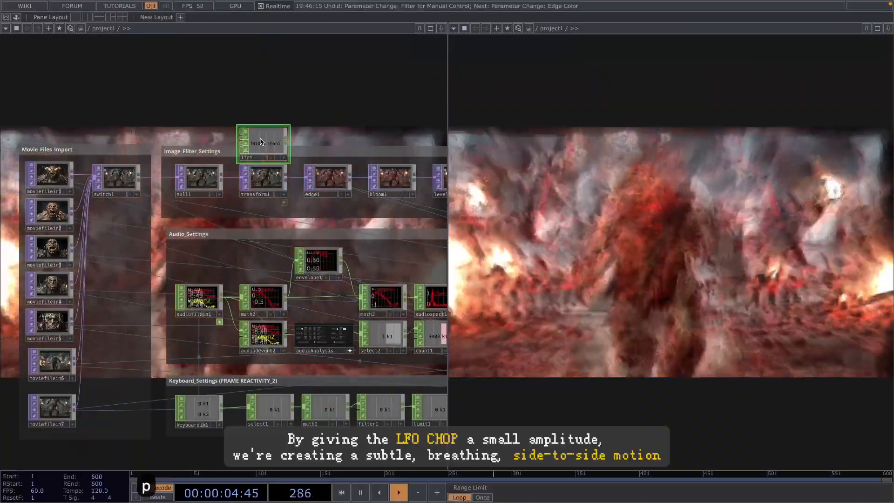
key("p")
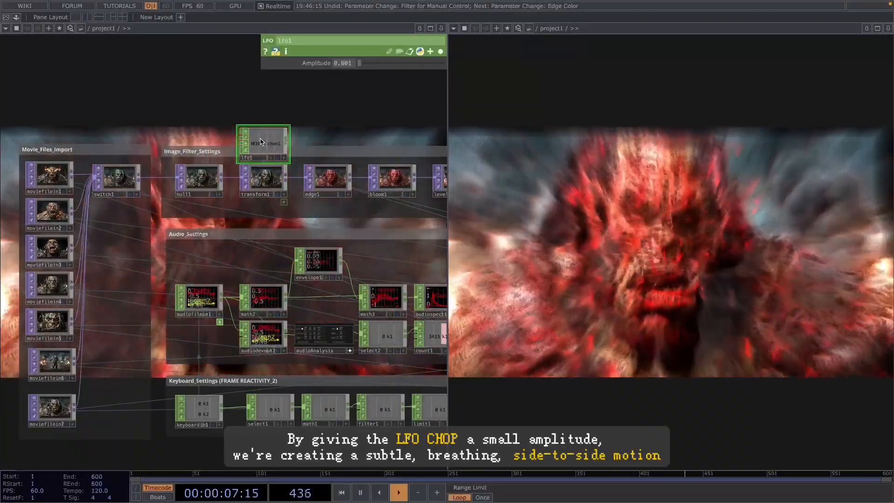
key("p")
Examine the parameters of the Edge, Bloom and Level nodes in the Image_Filter_Settings group
left_click(334, 183)
key("p")
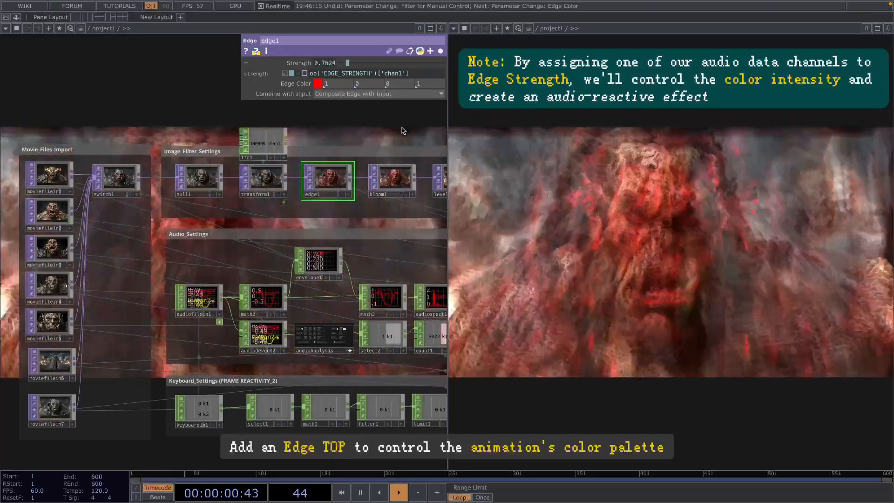
left_click_drag(404, 130, 279, 129)
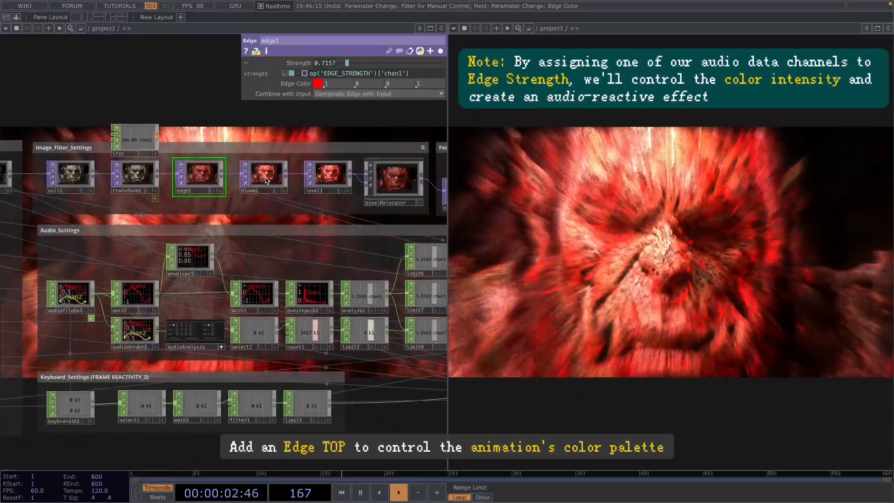
left_click(266, 181)
left_click_drag(364, 130, 307, 137)
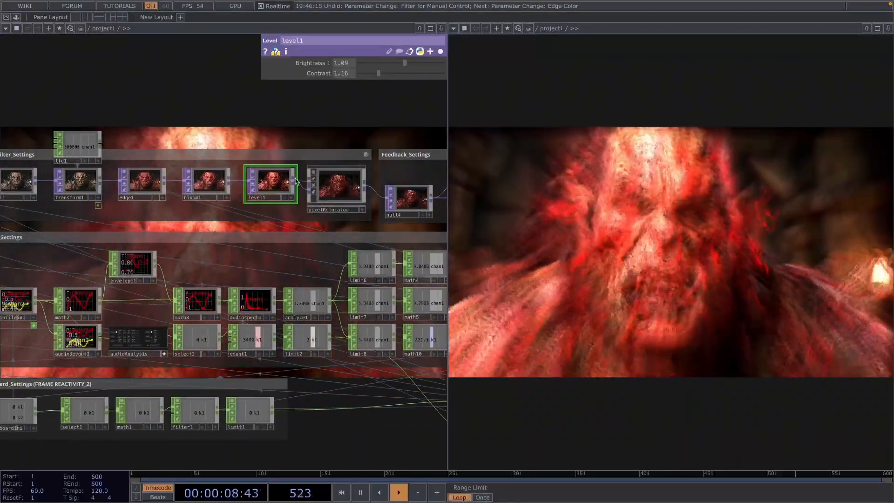
Examine the output pixel format, midpoint and weight parameters of the pixelRelocator component
scroll(318, 182, "up", 4)
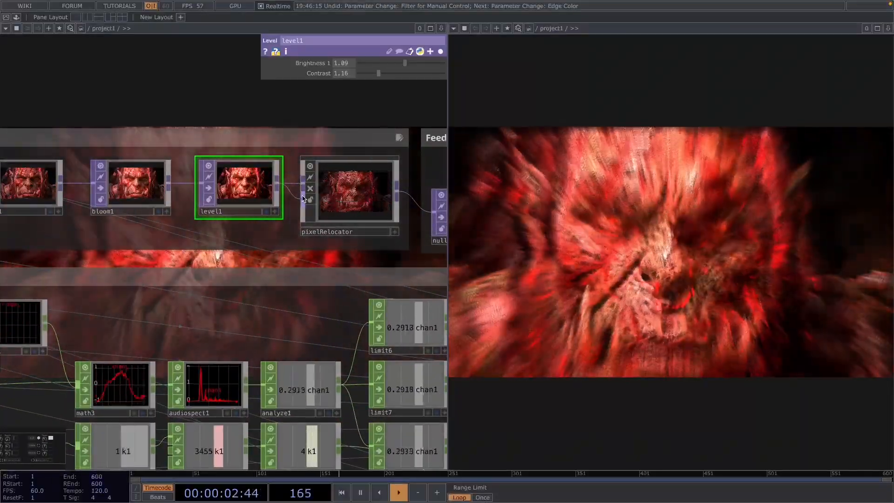
left_click(356, 207)
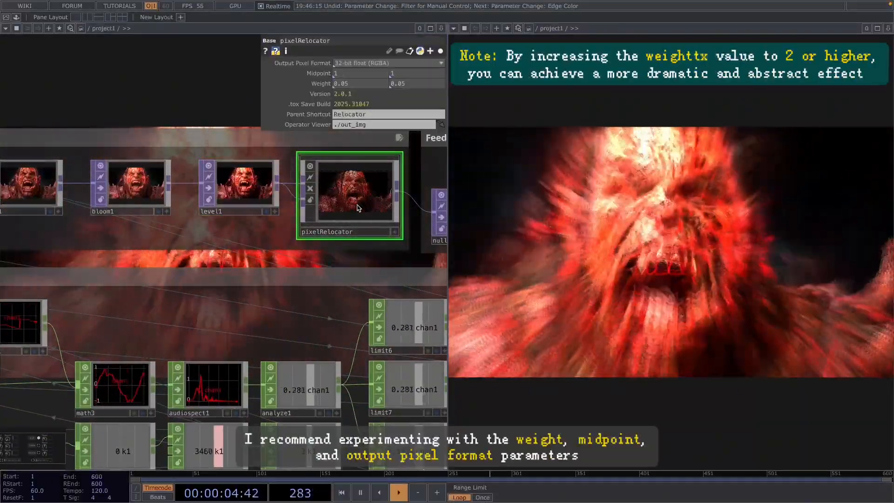
scroll(240, 97, "down", 2)
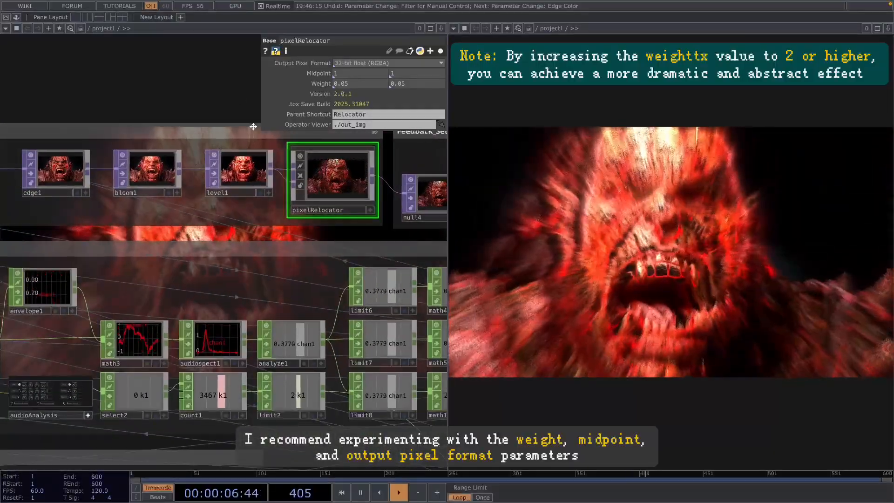
left_click_drag(226, 107, 145, 99)
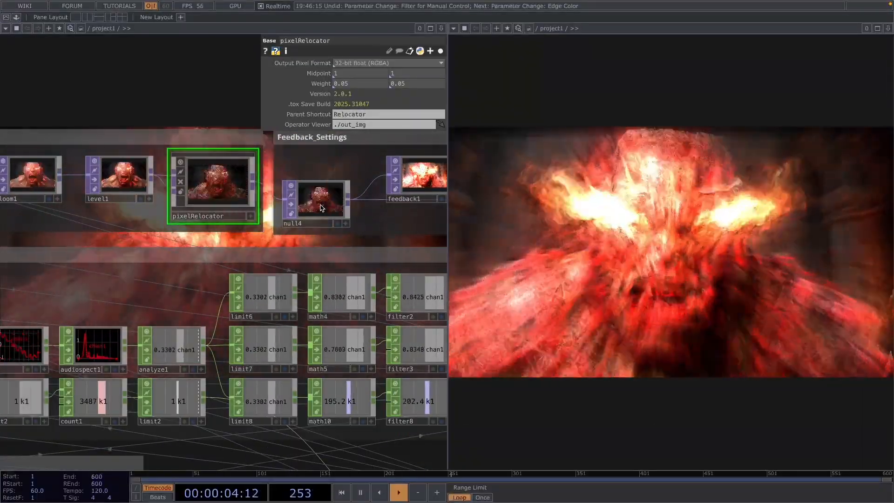
Inspect the null4 node in the Feedback_Settings group and expand the Opacity parameter of level2
left_click(321, 208)
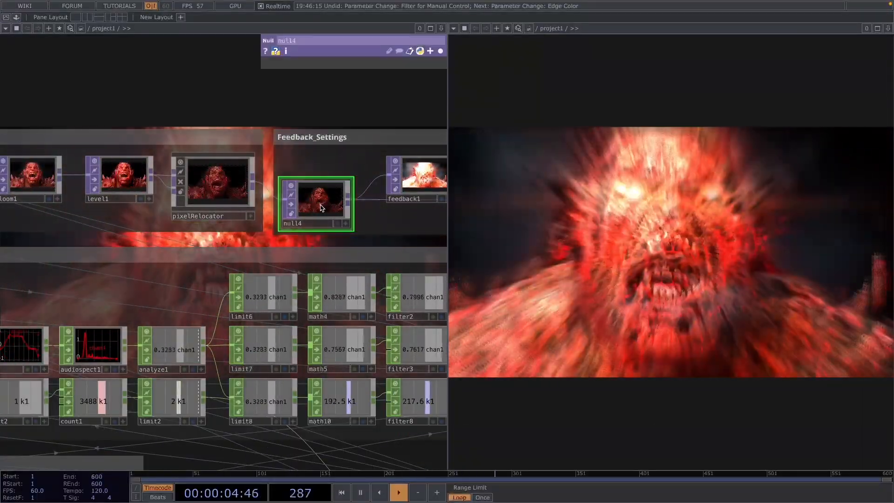
scroll(422, 165, "down", 2)
left_click_drag(421, 123, 194, 150)
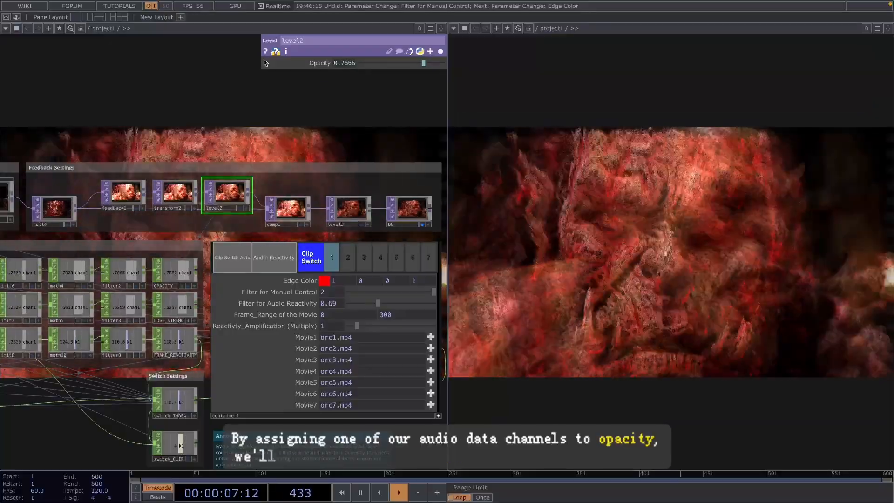
left_click(266, 64)
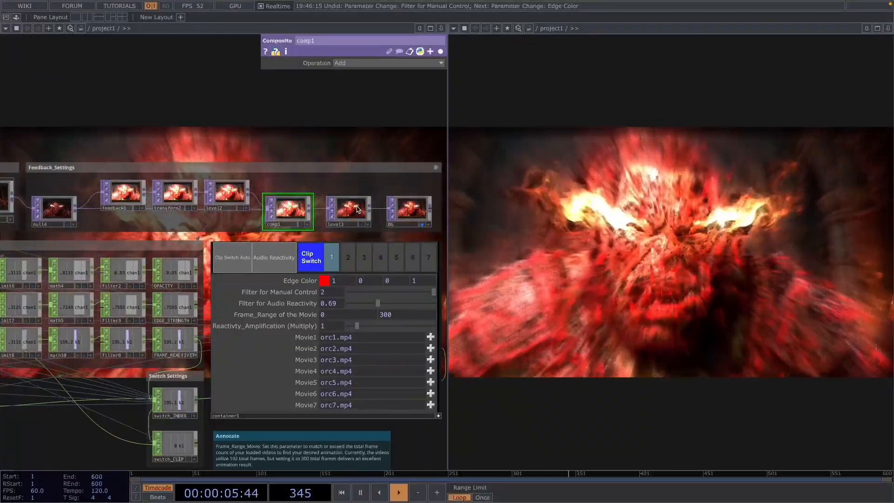
Inspect the brightness of the final Level node level3 and the BG output Null at the end of the chain
left_click(353, 209)
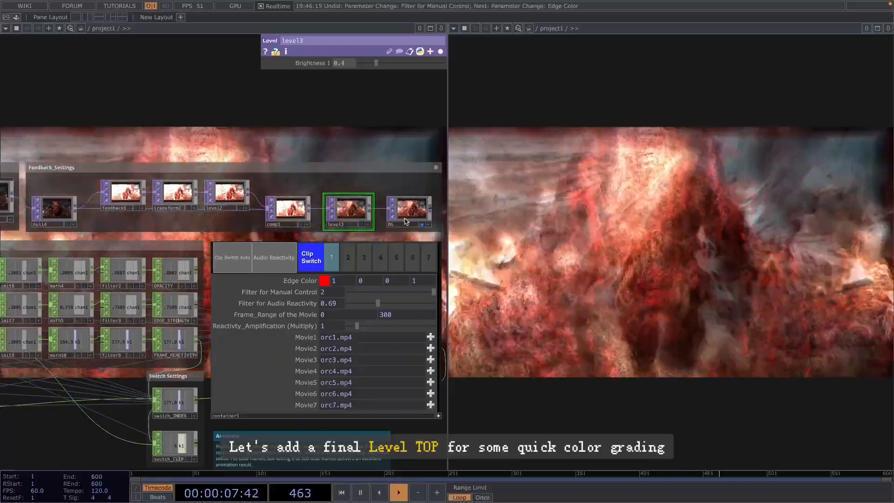
left_click(408, 218)
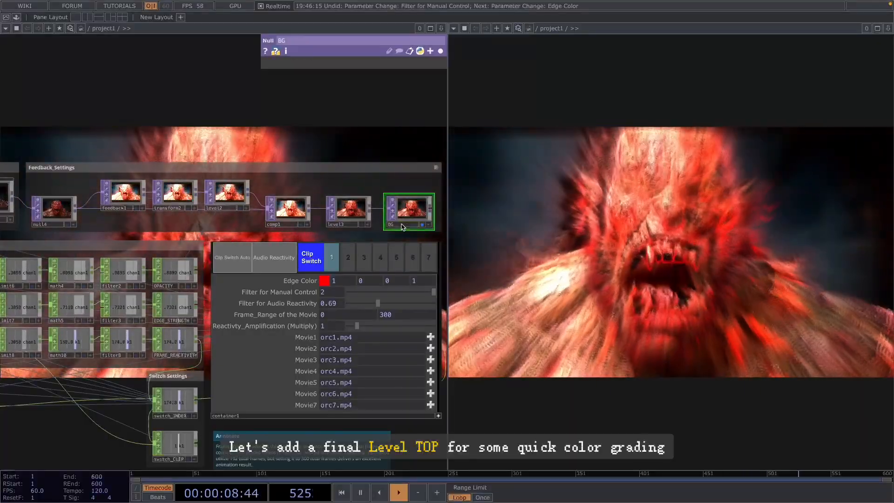
scroll(345, 149, "down", 5)
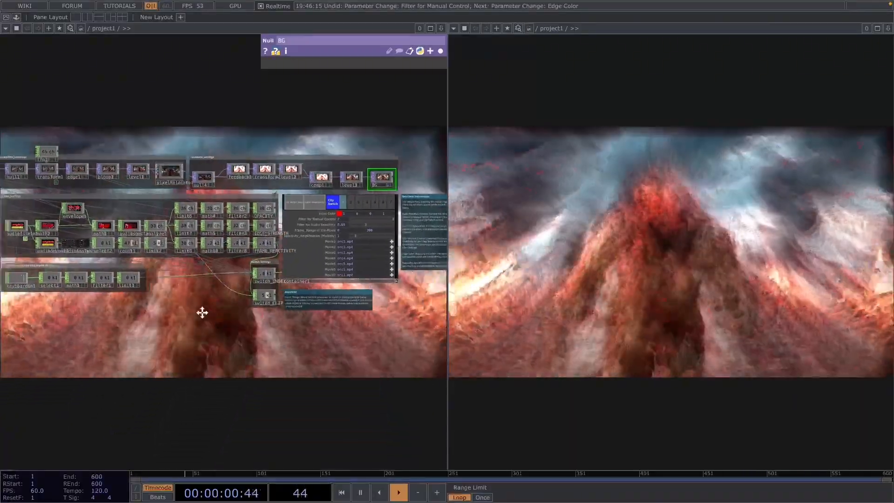
Inspect the audio file node and the math2, envelope1 and math3 normalizing chain in the Audio_Settings group
left_click_drag(193, 311, 302, 351)
scroll(159, 259, "up", 5)
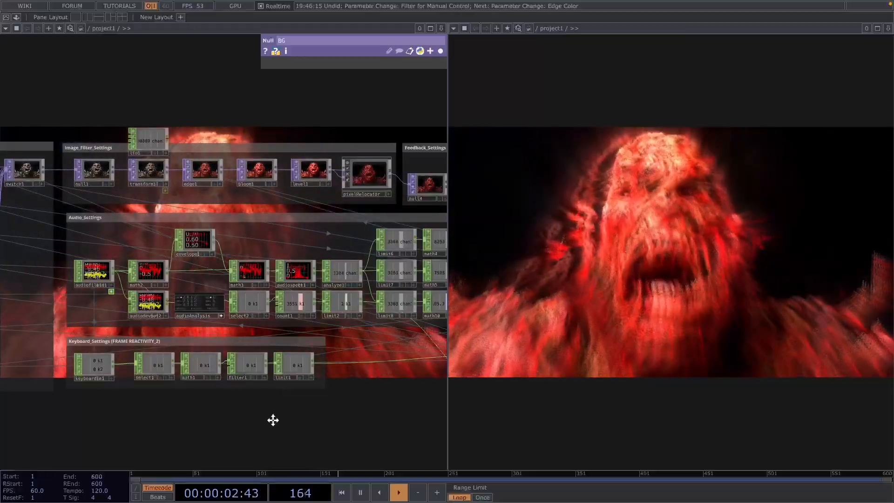
left_click_drag(280, 420, 267, 421)
left_click(67, 274)
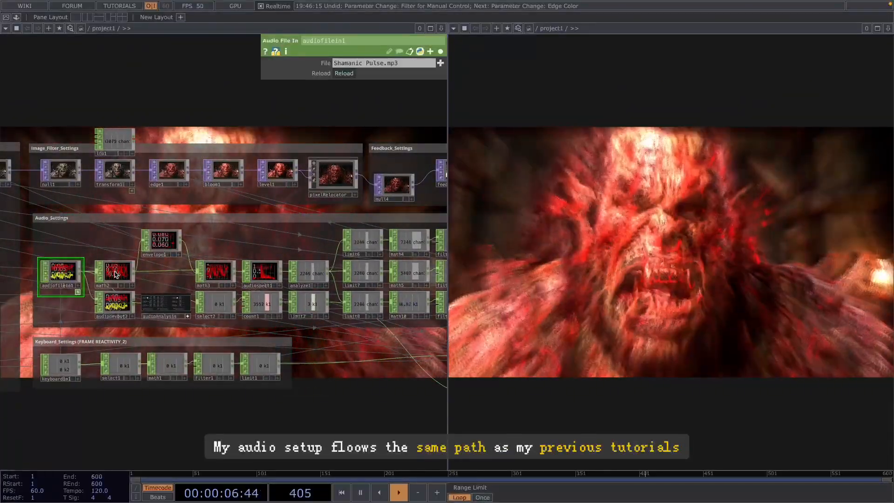
left_click(116, 275)
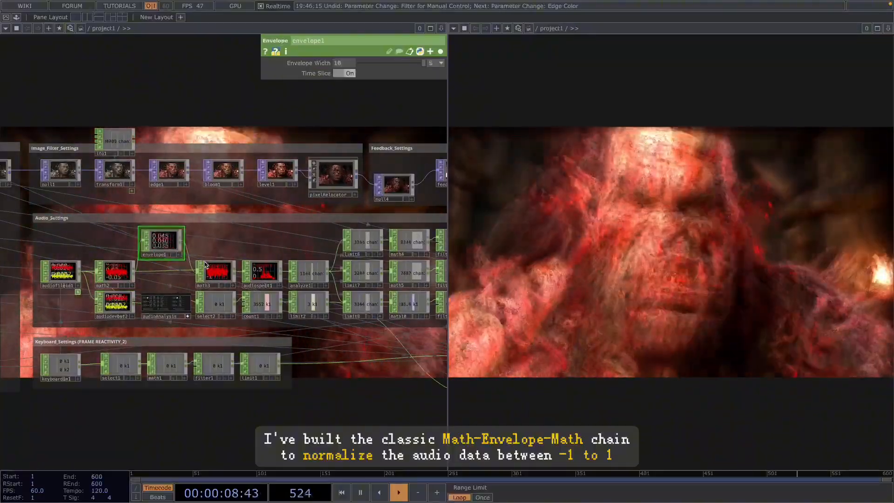
scroll(214, 277, "up", 3)
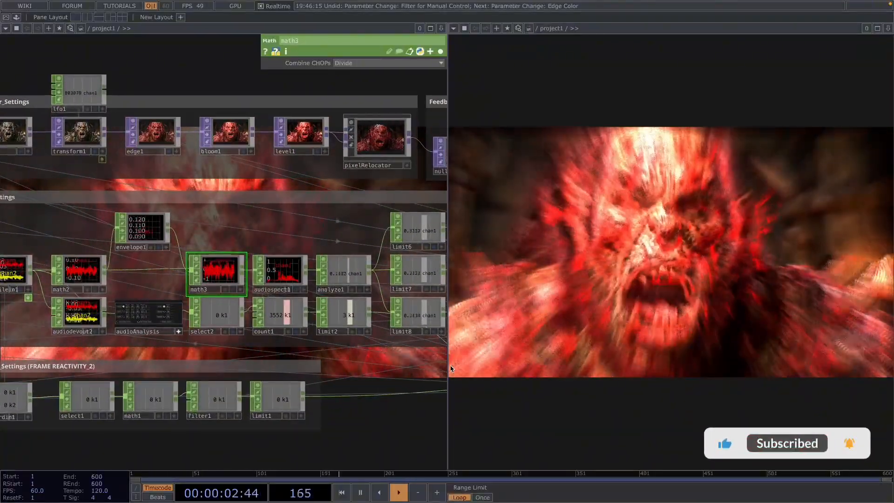
Widen the network pane and inspect the function of analyze1 and the type, minimum and maximum of limit6
left_click_drag(447, 365, 535, 370)
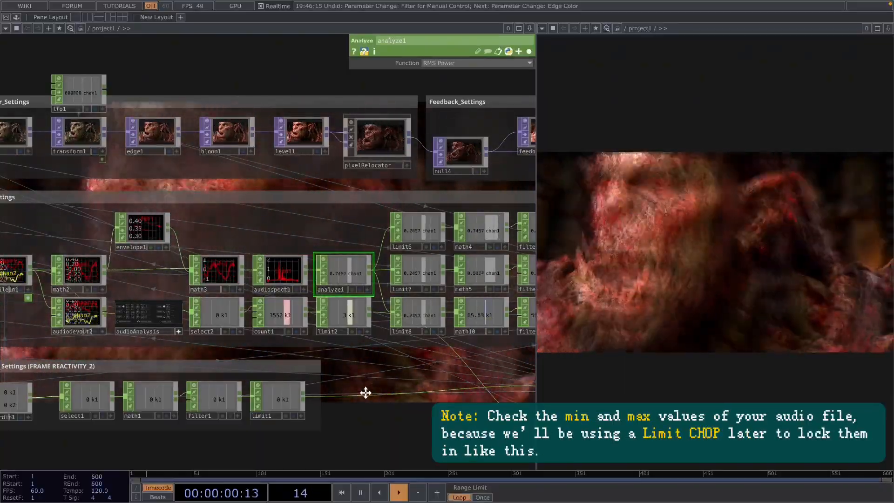
left_click_drag(366, 393, 196, 415)
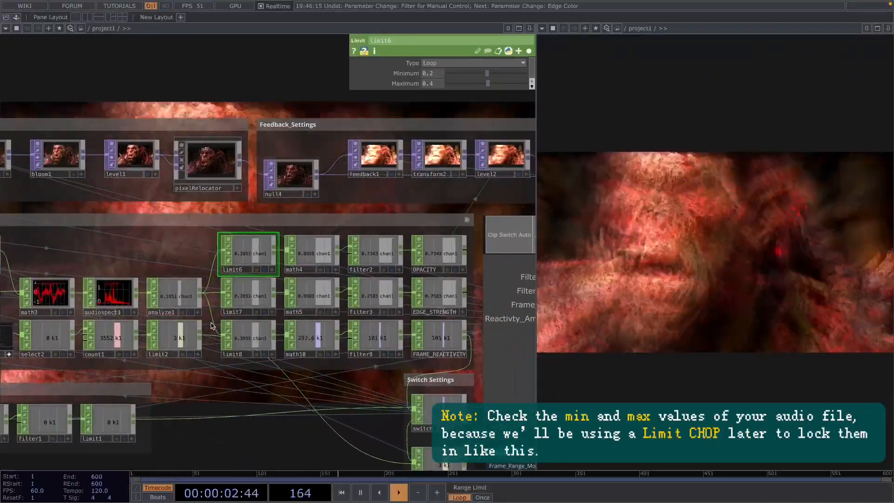
scroll(211, 322, "up", 3)
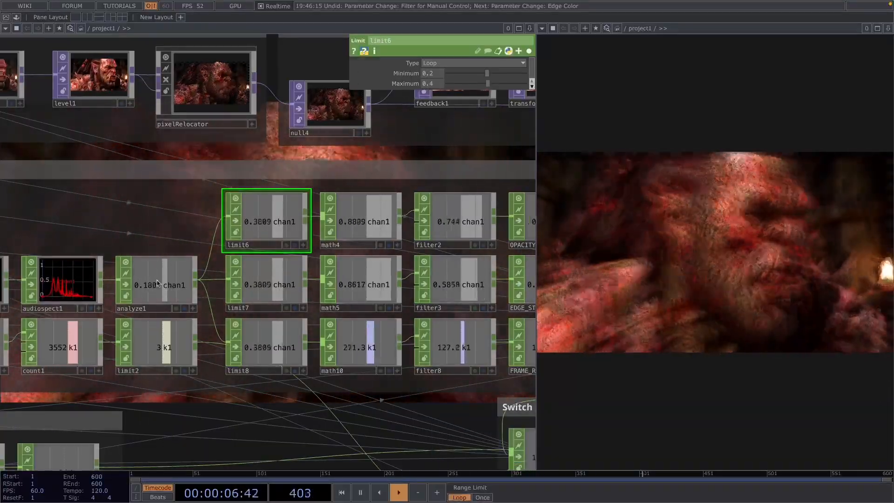
Examine the ranges of math4, the filter width of filter2 and the opacity expression on level2
left_click(360, 230)
scroll(361, 228, "down", 3)
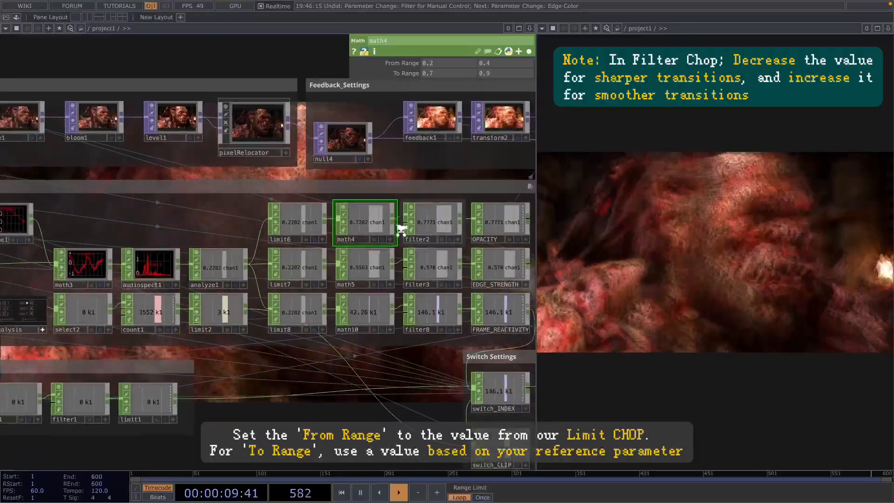
left_click(436, 227)
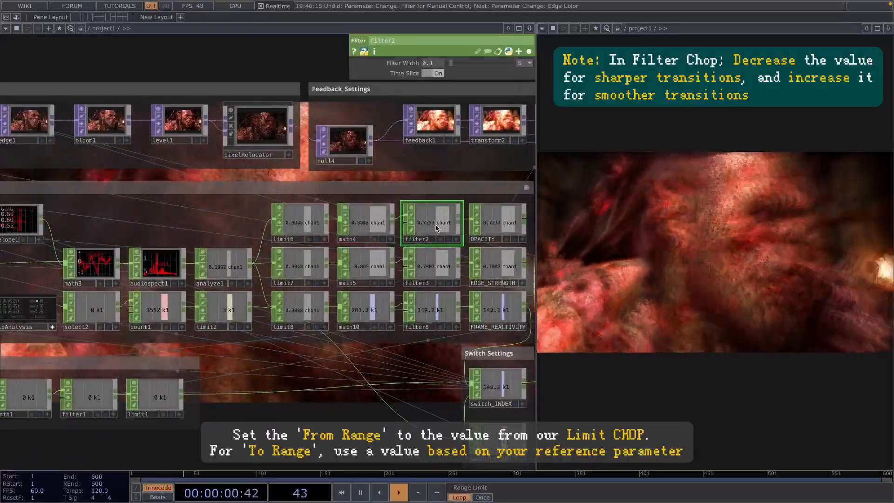
left_click_drag(398, 375, 247, 385)
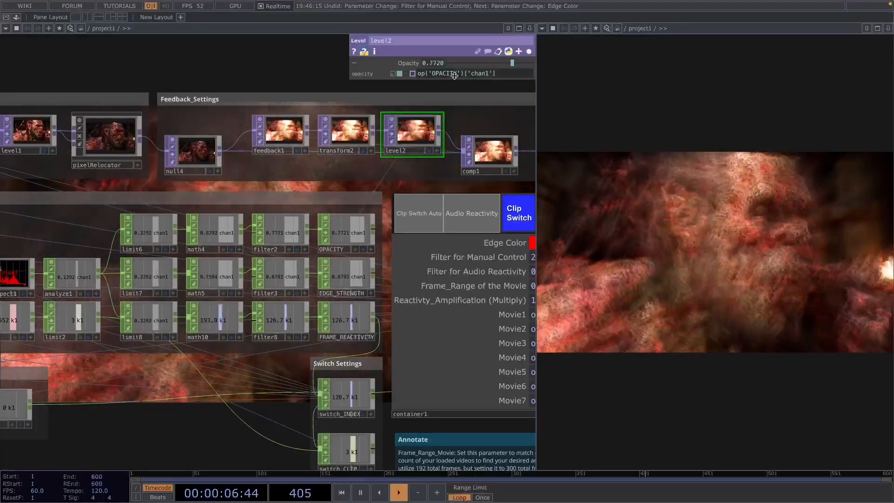
Examine the math5, filter3 and EDGE_STRENGTH nodes and the strength expression on edge1 that references them
left_click_drag(146, 392, 176, 394)
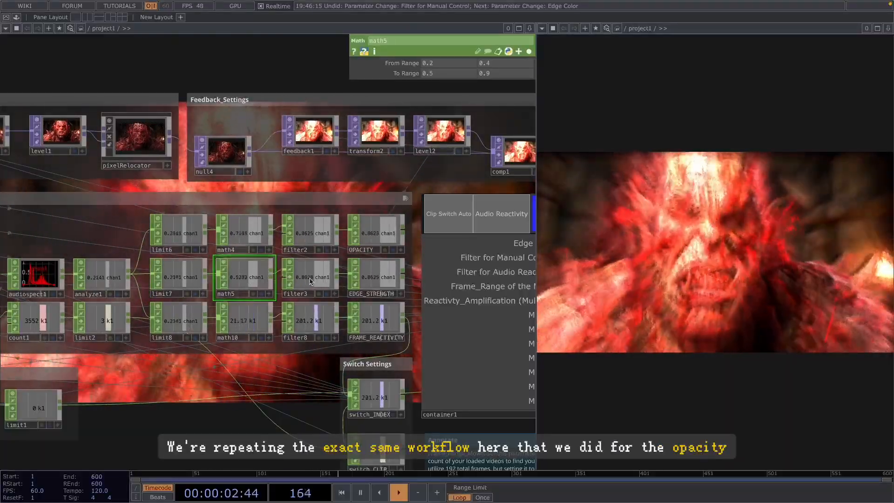
left_click(308, 279)
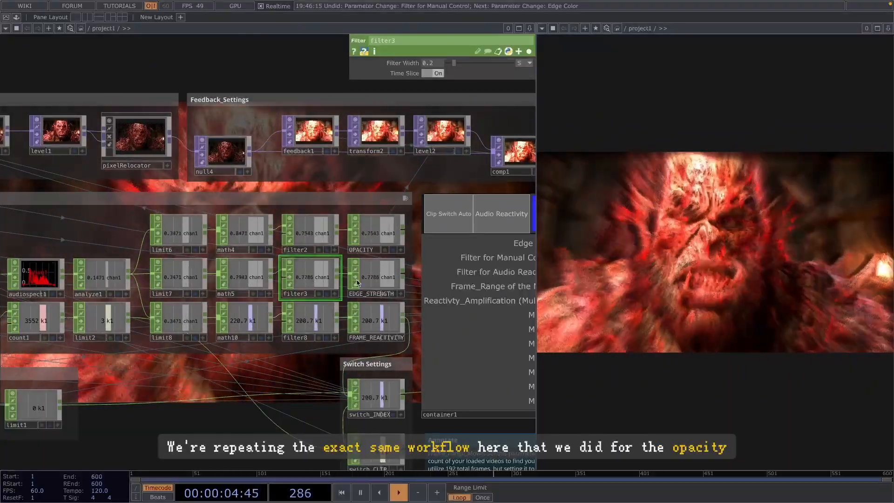
left_click(377, 280)
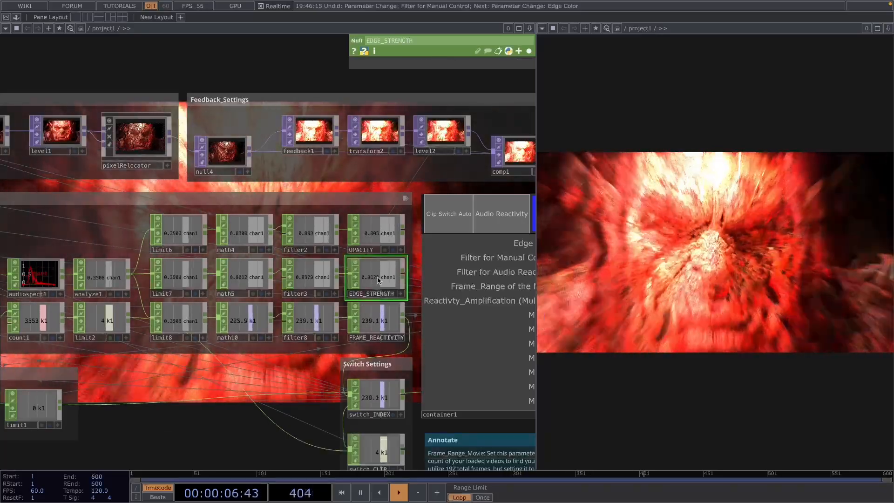
scroll(221, 392, "down", 2)
left_click_drag(219, 394, 262, 396)
scroll(212, 394, "down", 2)
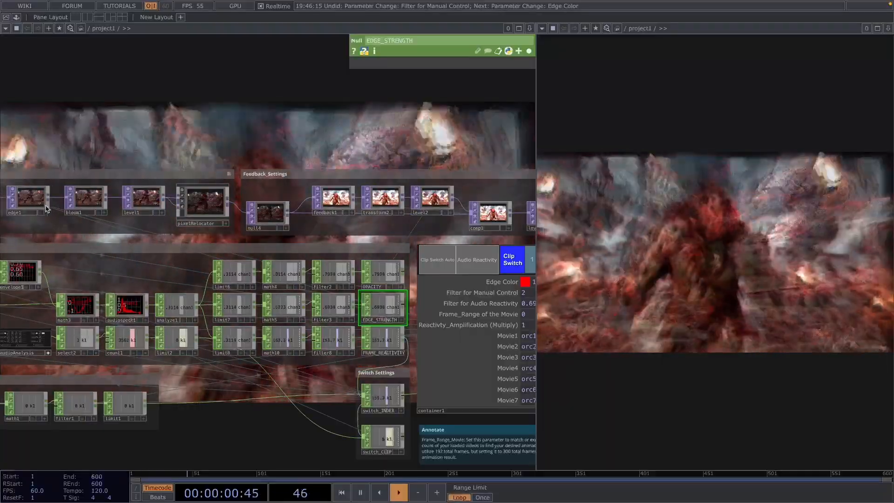
left_click(47, 207)
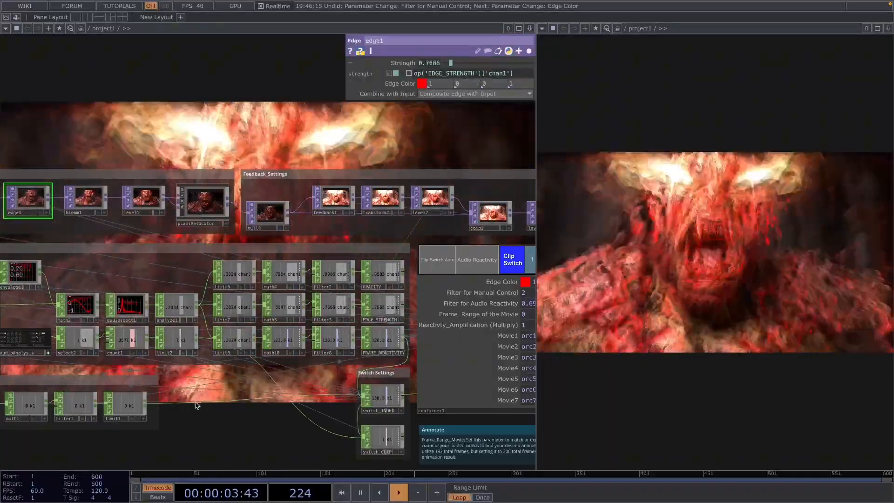
Inspect the limit8, math10, filter8 and FRAME_REACTIVITY nodes of the frame reactivity chain
left_click_drag(198, 402, 225, 381)
scroll(225, 380, "up", 1)
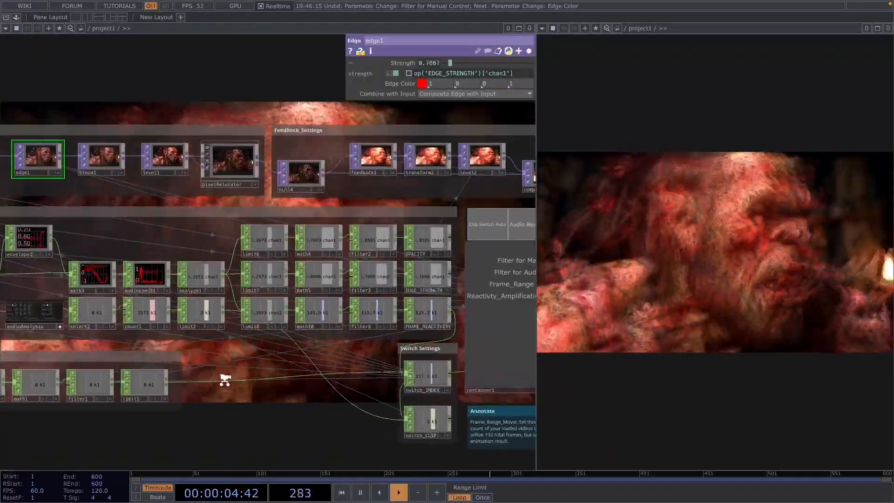
scroll(225, 380, "up", 2)
left_click(276, 291)
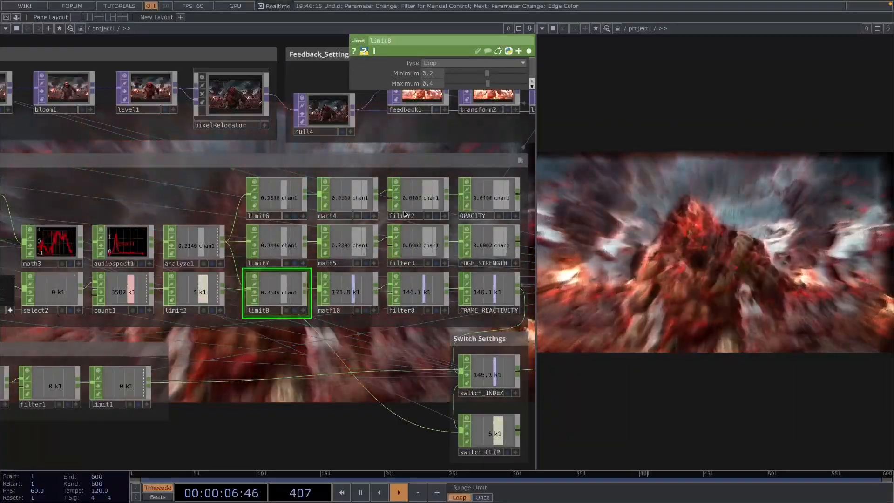
left_click(347, 289)
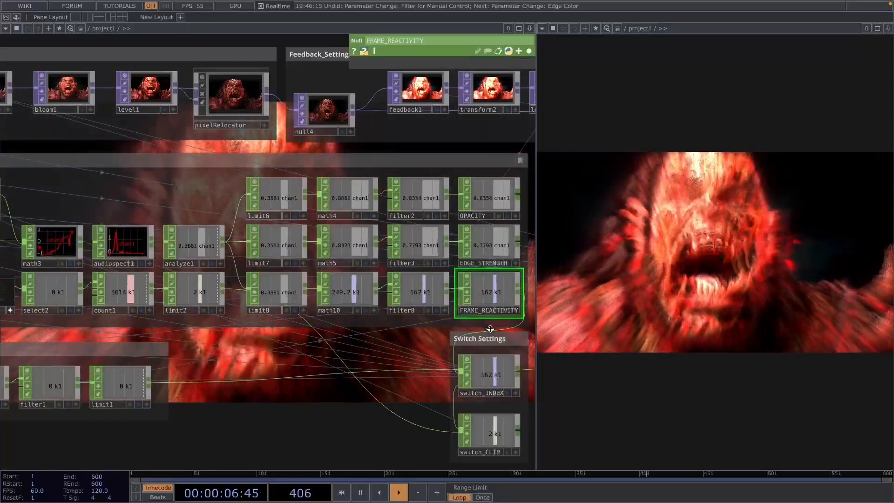
scroll(490, 329, "up", 3)
left_click_drag(360, 391, 282, 362)
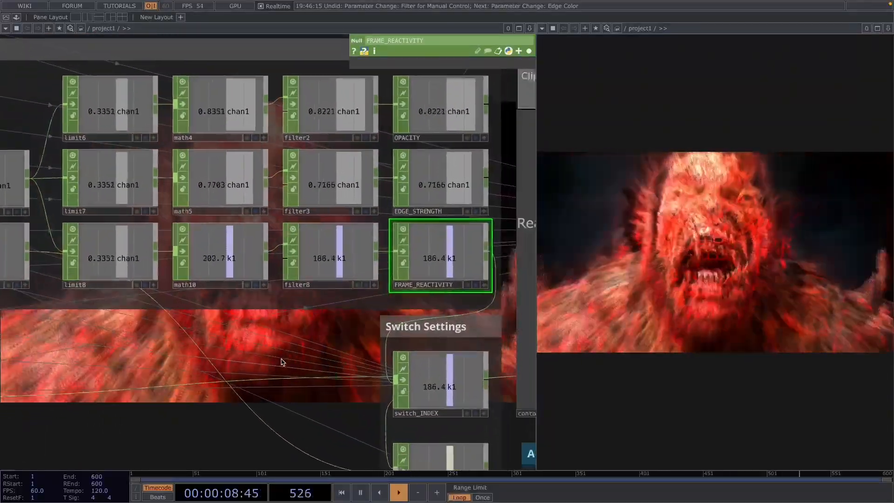
scroll(281, 361, "down", 2)
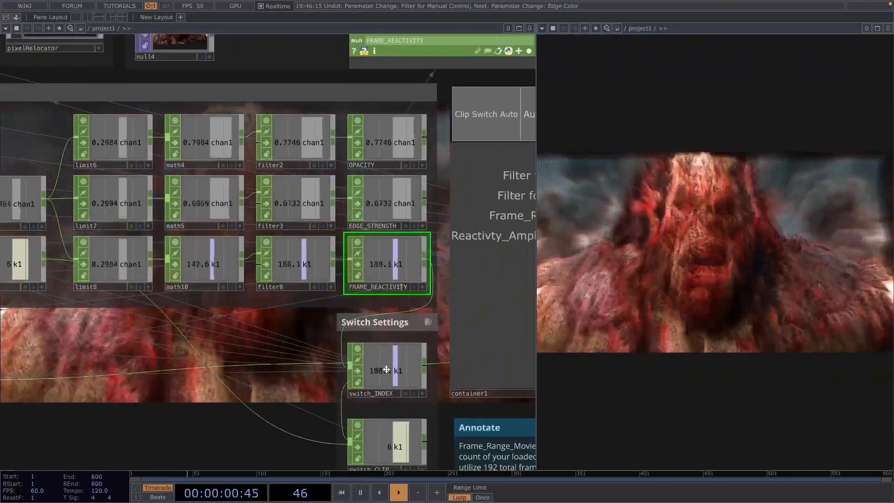
Examine the parameters of select1, math1, filter1 and limit1 in the Keyboard_Settings (FRAME REACTIVITY_2) group
scroll(303, 396, "down", 4)
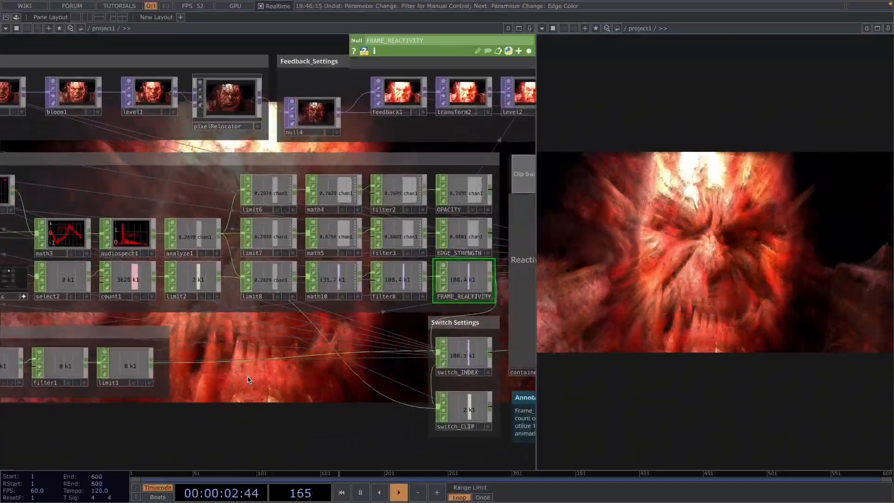
scroll(248, 378, "down", 1)
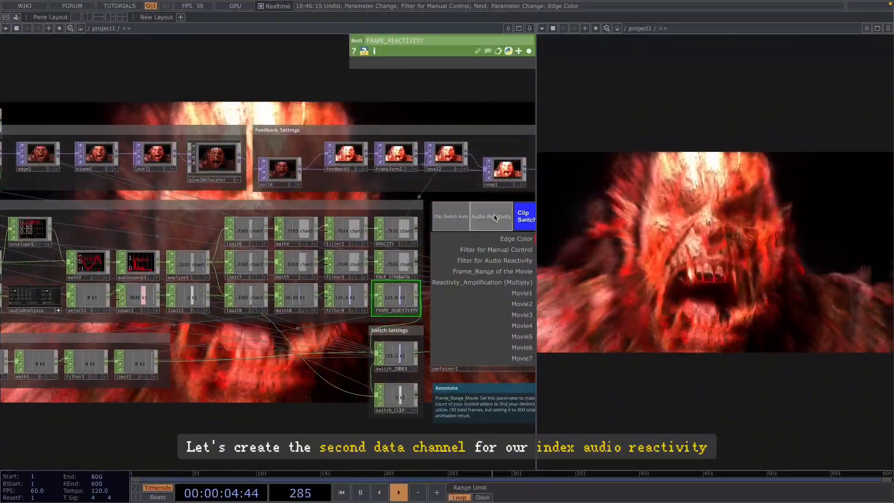
left_click_drag(279, 390, 404, 386)
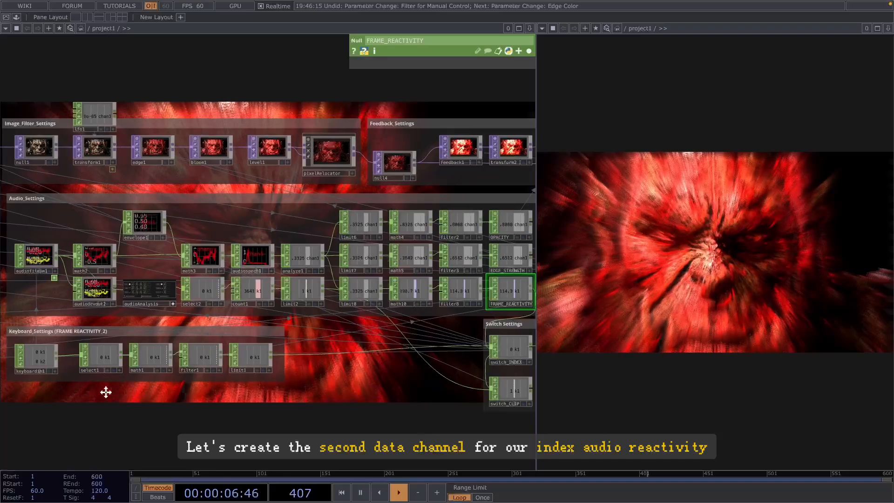
left_click_drag(96, 395, 176, 392)
scroll(177, 396, "up", 3)
scroll(177, 396, "down", 1)
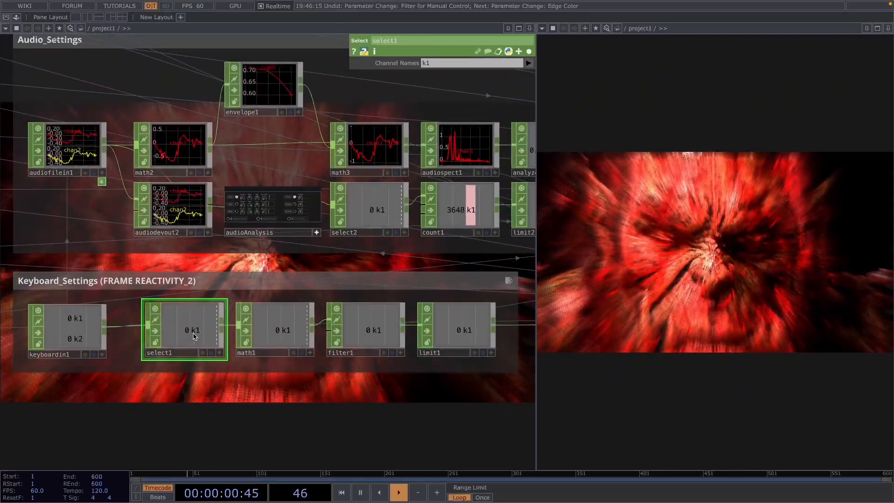
left_click(282, 339)
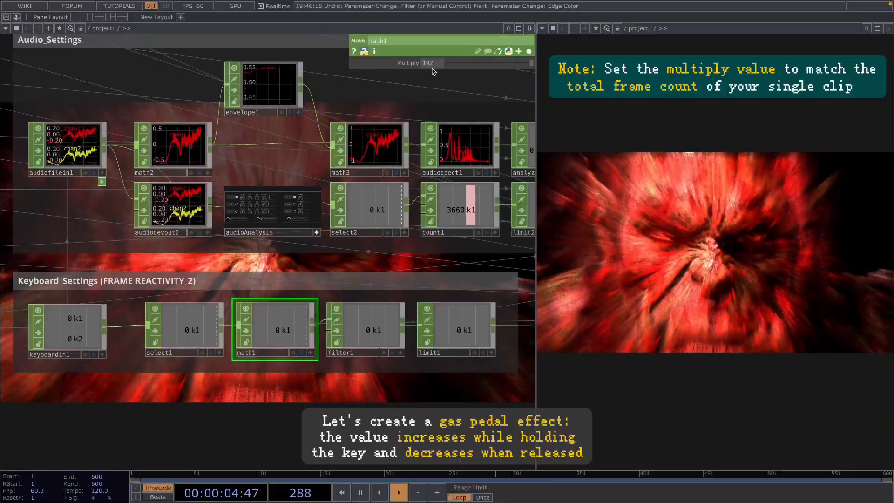
left_click(364, 329)
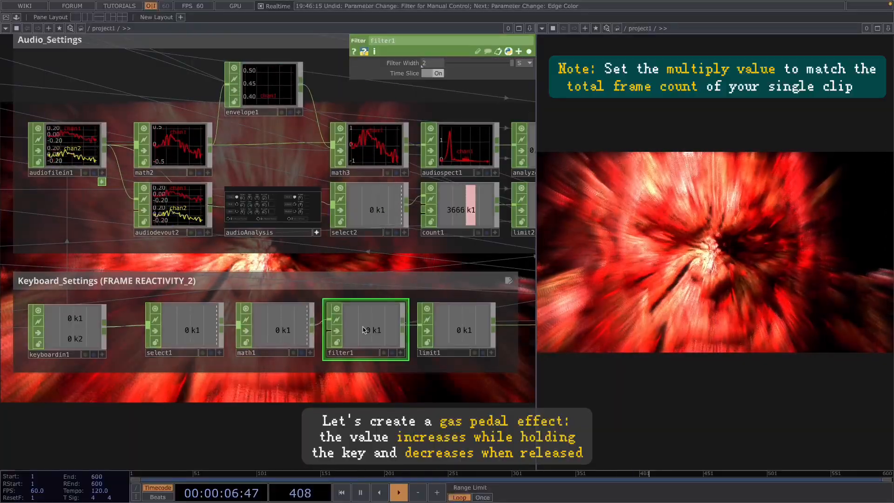
left_click(454, 323)
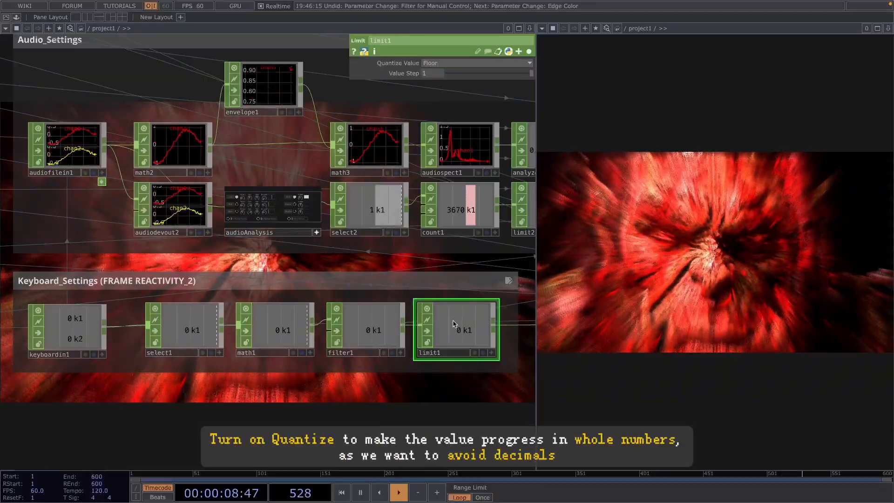
Trigger the keyboard input's k1 channel in long bursts to test the gas pedal effect through filter1 and limit1
scroll(454, 324, "down", 2)
key("1")
key("1")
key("1")
key("1")
key("1")
key("1")
key("1")
key("1")
key("1")
key("1")
key("1")
key("1")
key("1")
key("1")
key("1")
key("1")
key("1")
key("1")
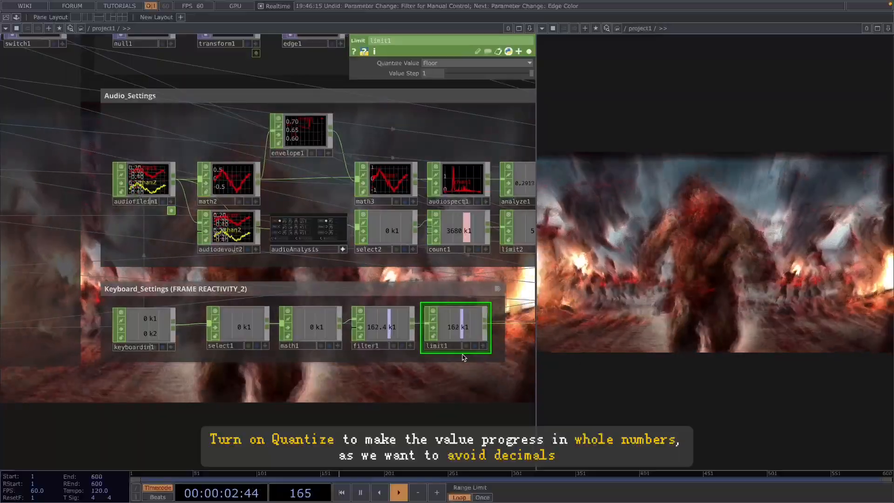
key("1")
key("1")
key("1")
key("1")
key("1")
key("1")
key("1")
key("1")
key("1")
key("1")
key("1")
key("1")
key("1")
key("1")
key("1")
key("1")
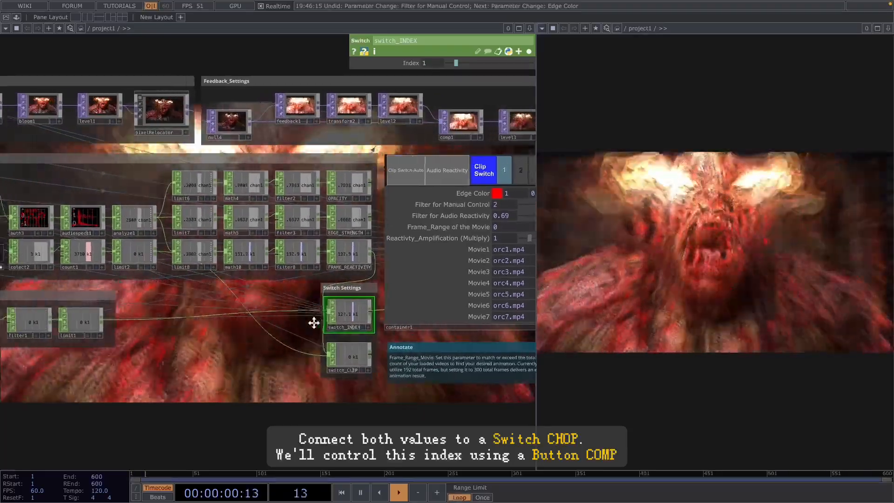
Inspect the switch_INDEX node in Switch Settings and the index expression on moviefilein1
left_click_drag(260, 321, 315, 324)
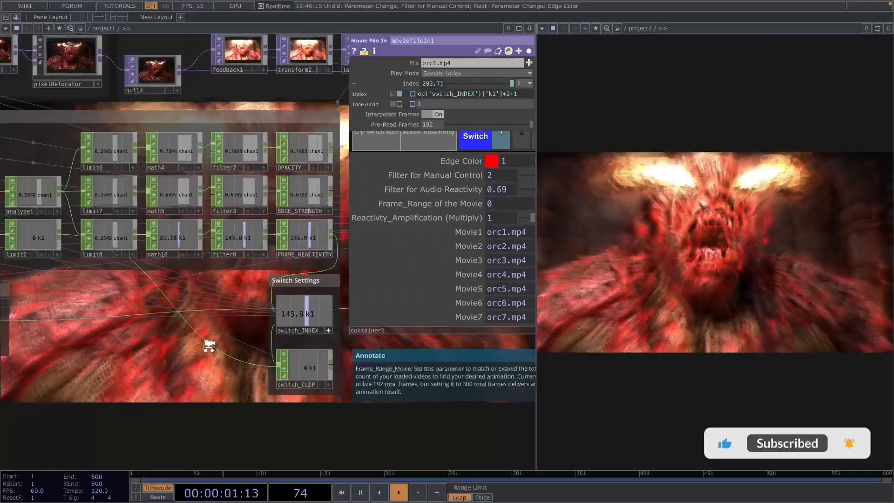
middle_click_drag(209, 345, 199, 341)
left_click_drag(198, 340, 155, 382)
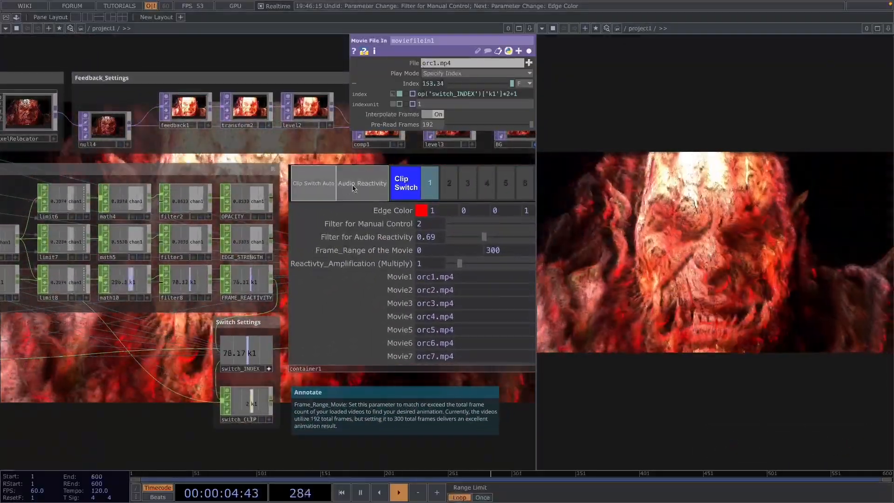
Toggle Audio Reactivity repeatedly in the control container to test switching the switch_INDEX input
left_click(365, 188)
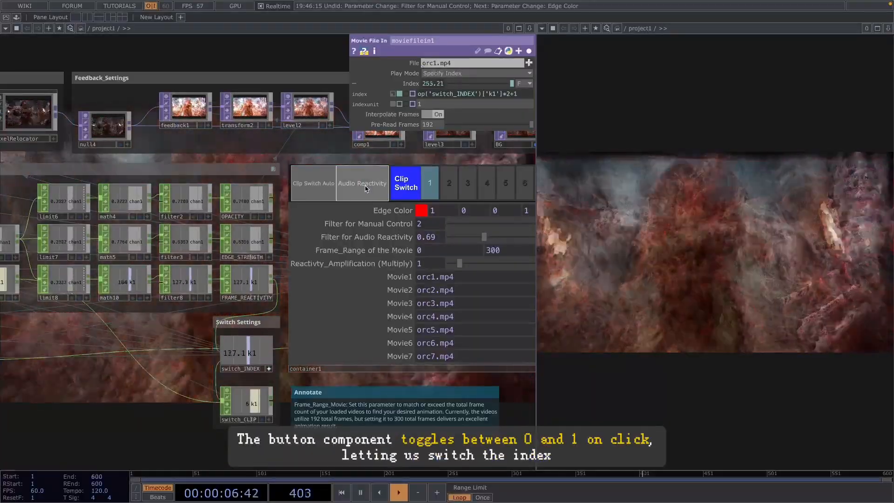
left_click(366, 188)
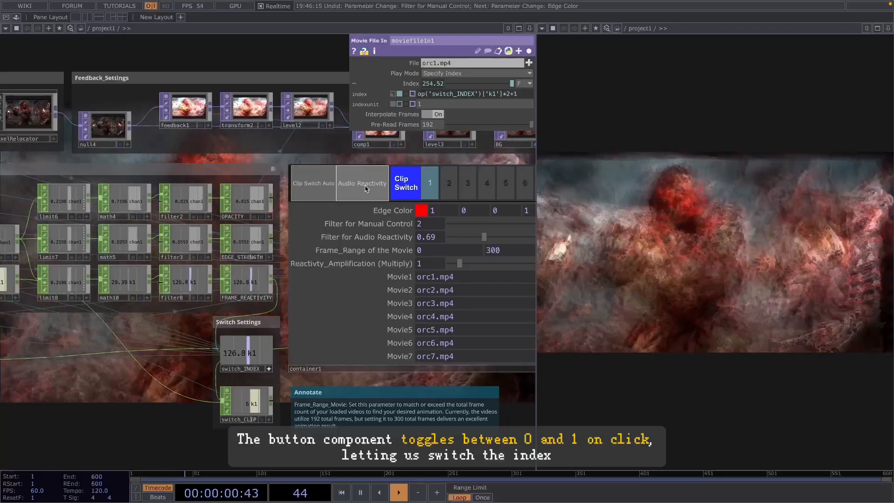
left_click(365, 188)
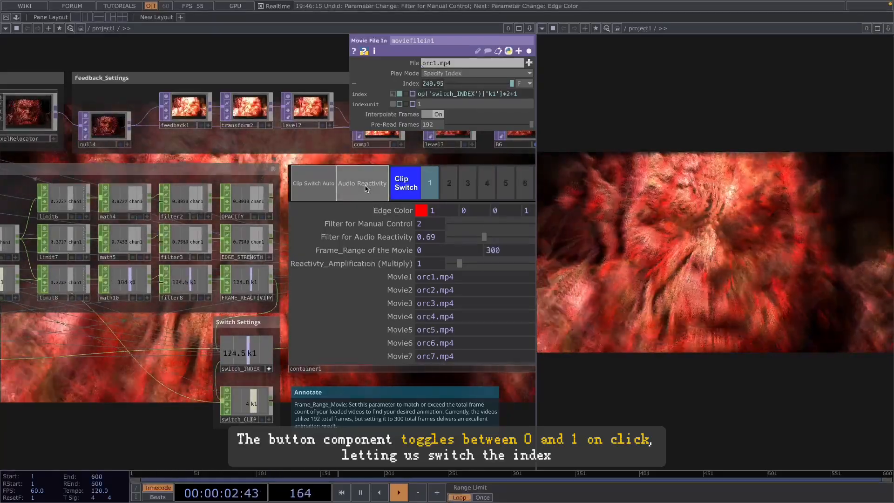
left_click(366, 188)
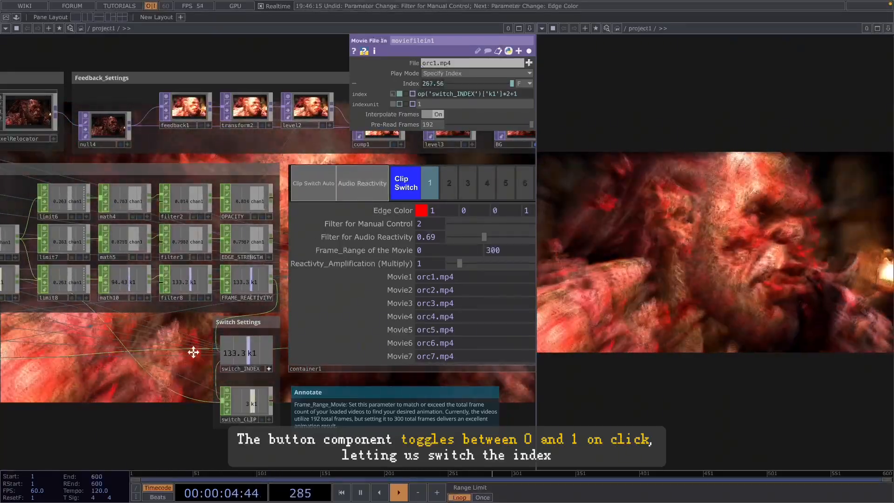
Locate select2 beside audioAnalysis in the audio settings group and bring up its parameters
middle_click_drag(268, 371, 334, 310)
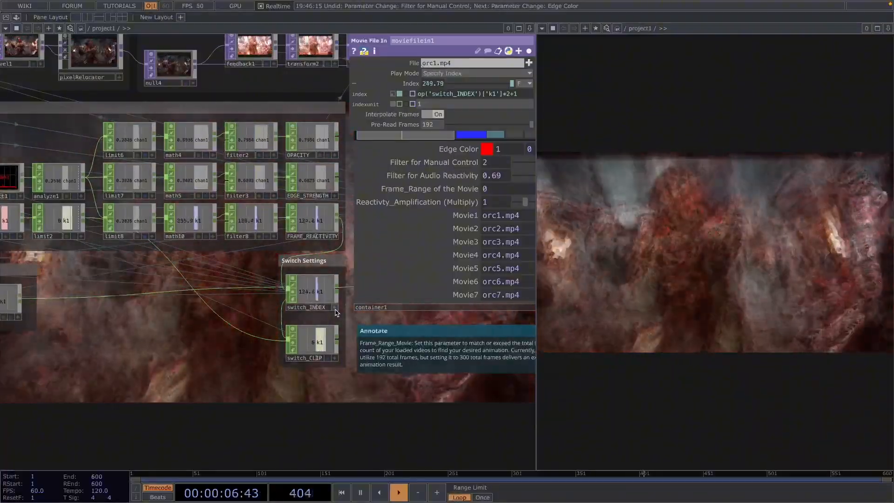
key("p")
left_click_drag(176, 327, 427, 334)
left_click_drag(56, 255, 63, 256)
scroll(45, 223, "up", 5)
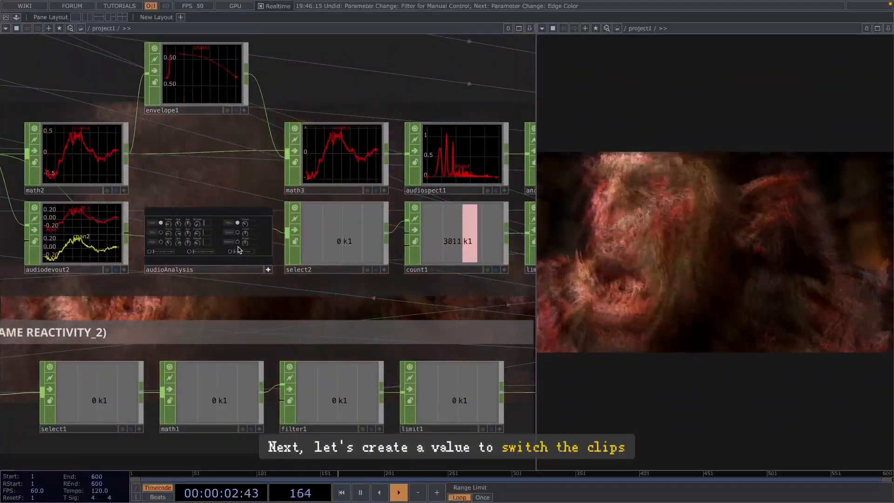
scroll(238, 251, "up", 2)
left_click(349, 240)
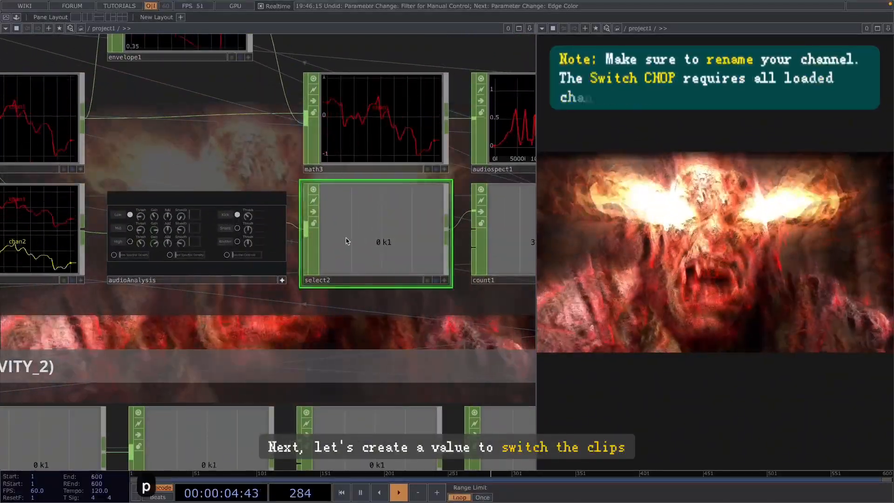
key("p")
Examine the parameters of count1 and the loop range of limit2 used for counting kick hits
scroll(392, 311, "down", 1)
scroll(392, 311, "down", 1)
left_click_drag(392, 312, 192, 315)
left_click(327, 263)
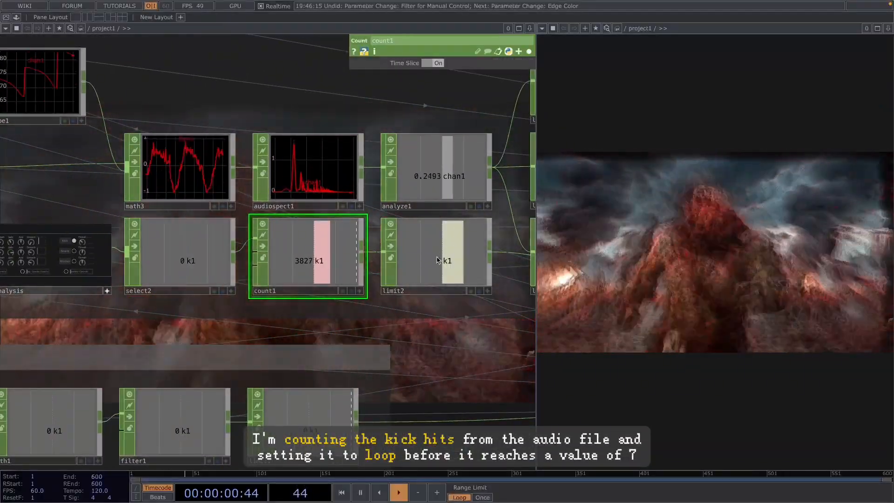
left_click(456, 232)
Trace limit2's output to switch_CLIP in Switch Settings and inspect the switch's index parameter
scroll(445, 352, "down", 2)
left_click_drag(447, 347, 281, 335)
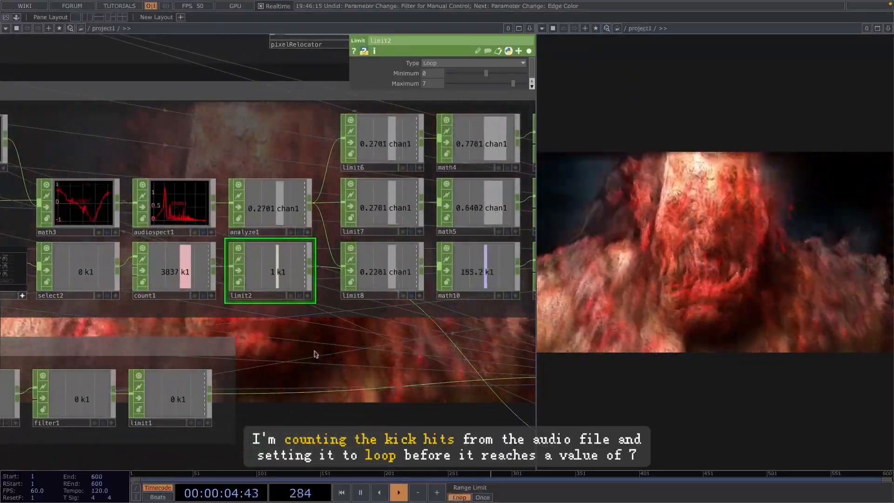
left_click_drag(319, 365, 244, 326)
scroll(250, 342, "down", 1)
left_click_drag(319, 386, 217, 340)
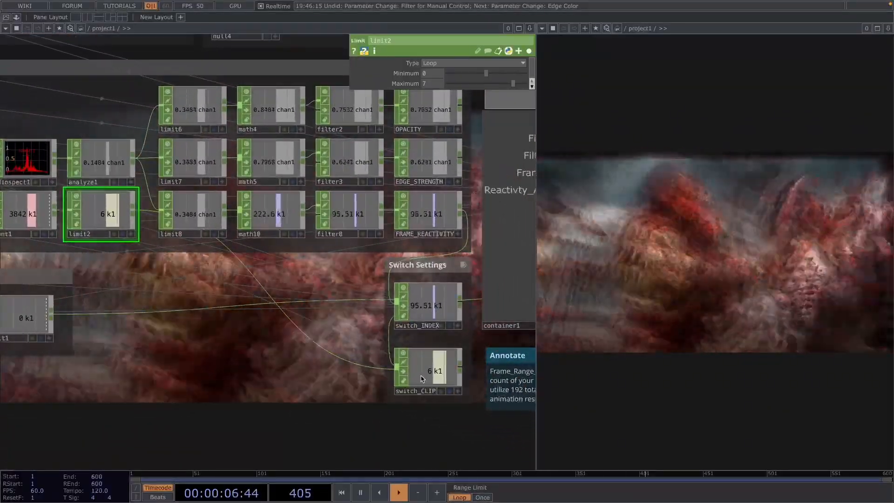
left_click(429, 371)
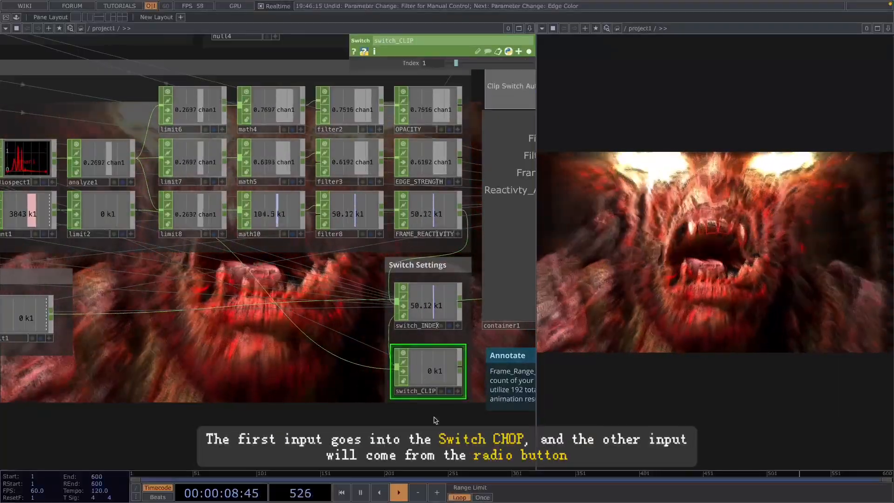
scroll(434, 417, "down", 1)
left_click_drag(435, 417, 190, 395)
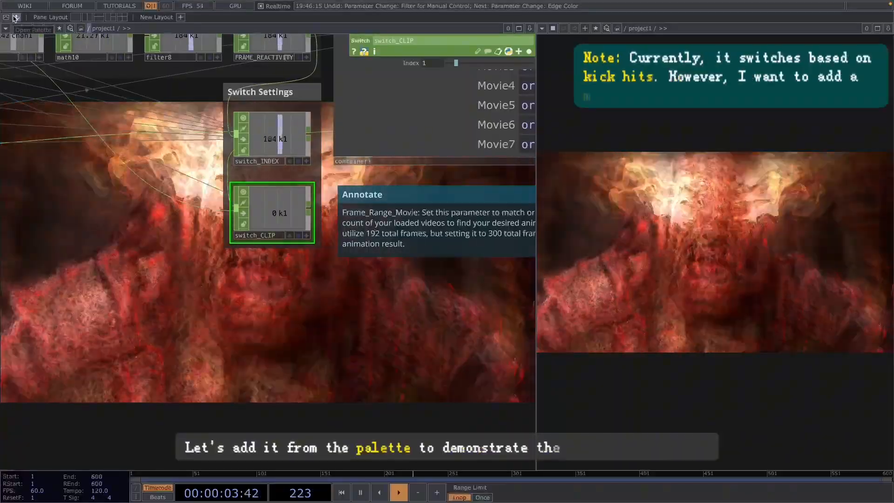
Add a buttonRadio widget from the palette's UI Basic Widgets to the network below Switch Settings
left_click(16, 17)
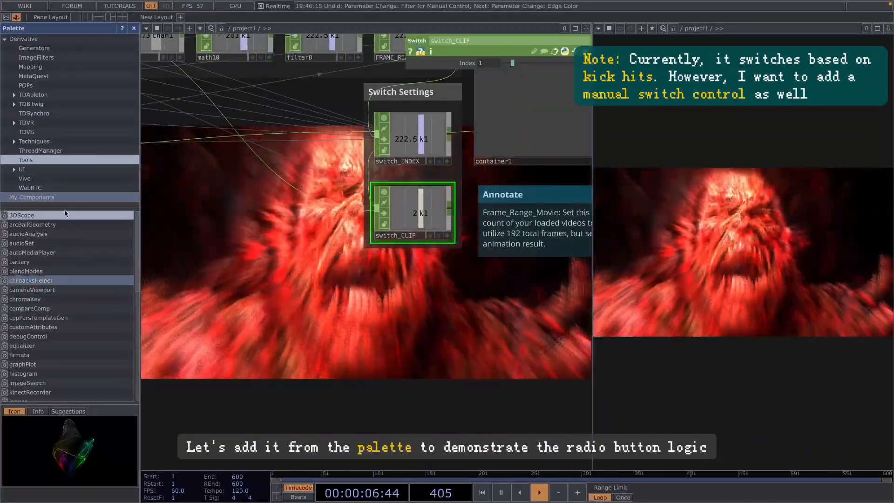
left_click(13, 170)
left_click(45, 178)
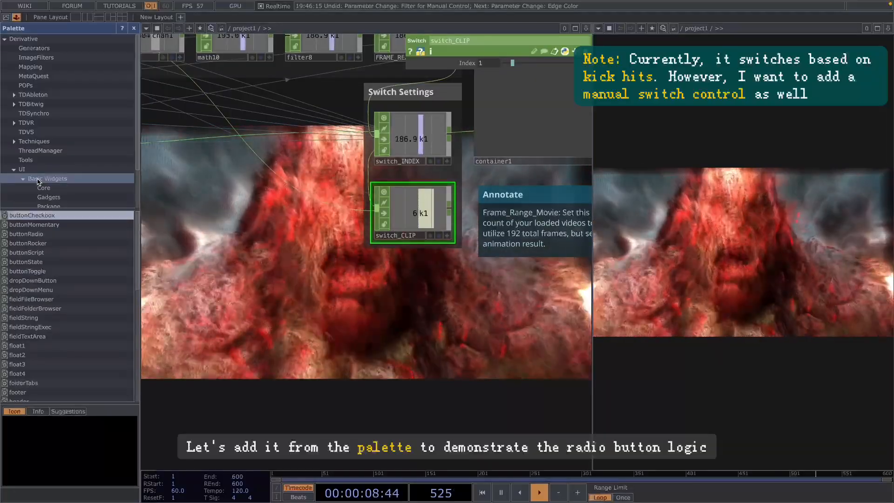
left_click_drag(26, 234, 380, 335)
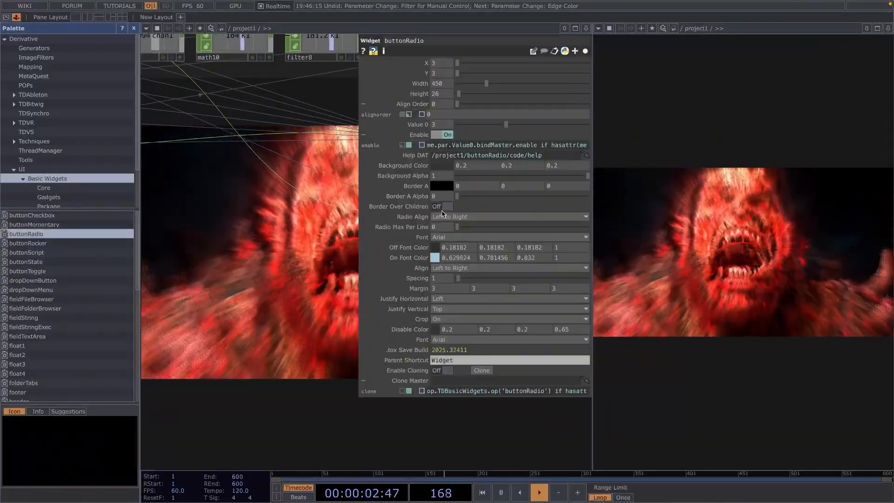
key("p")
left_click_drag(421, 301, 313, 314)
scroll(312, 314, "up", 2)
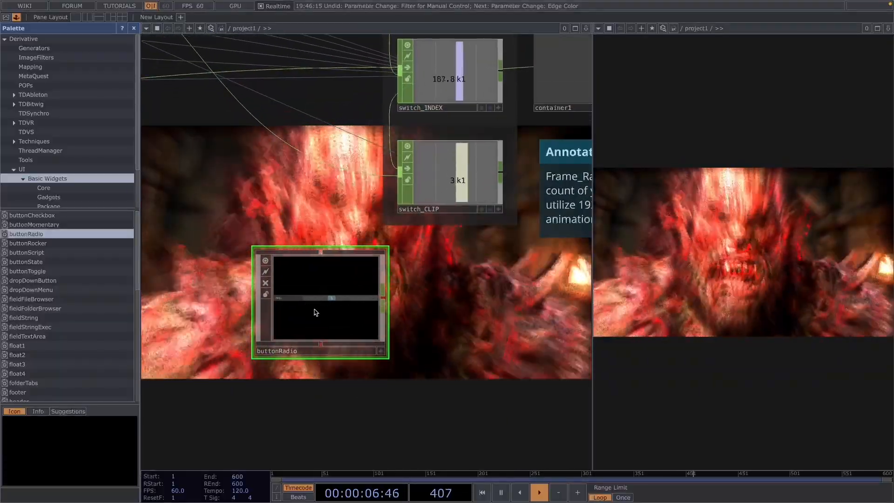
Add a Select CHOP fed by buttonRadio's output and compare the pair with the Switch Settings and control container
right_click(386, 302)
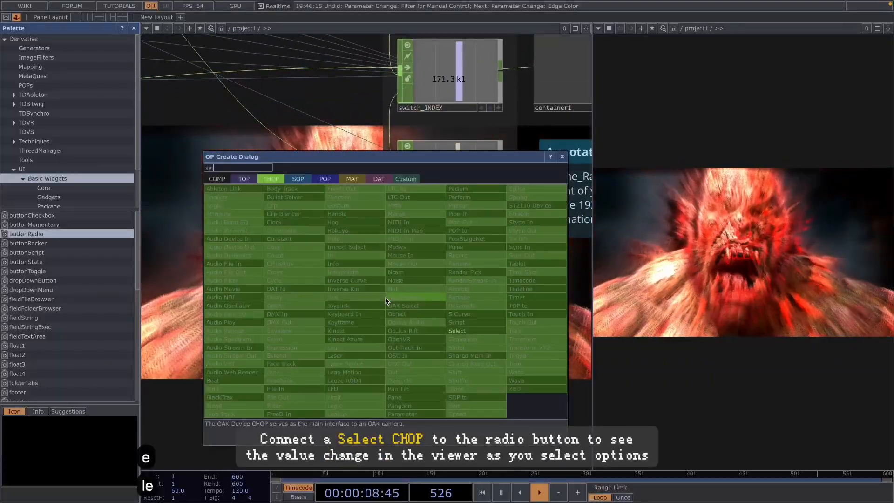
left_click(459, 334)
left_click(469, 297)
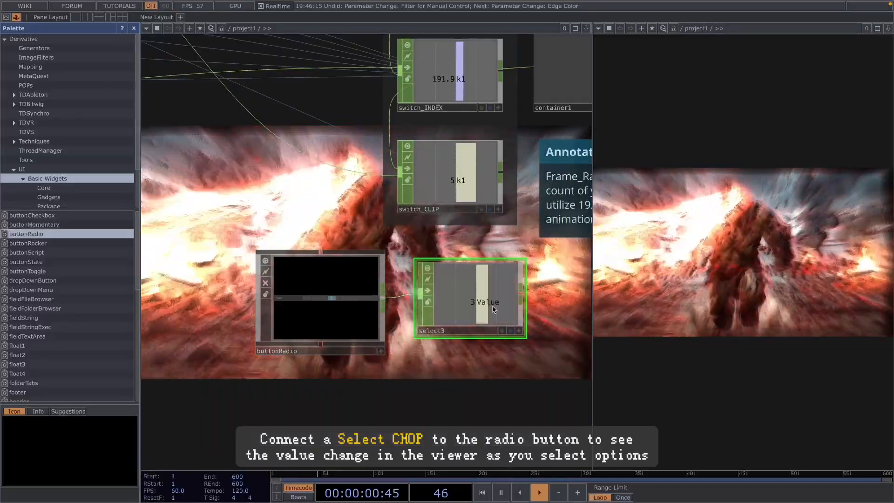
scroll(526, 308, "down", 4)
left_click_drag(469, 340, 303, 380)
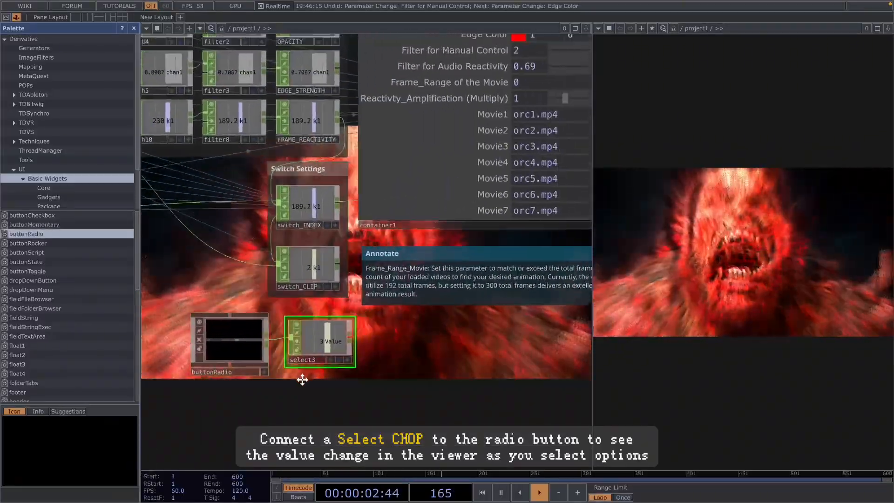
left_click_drag(387, 344, 300, 381)
scroll(302, 373, "down", 1)
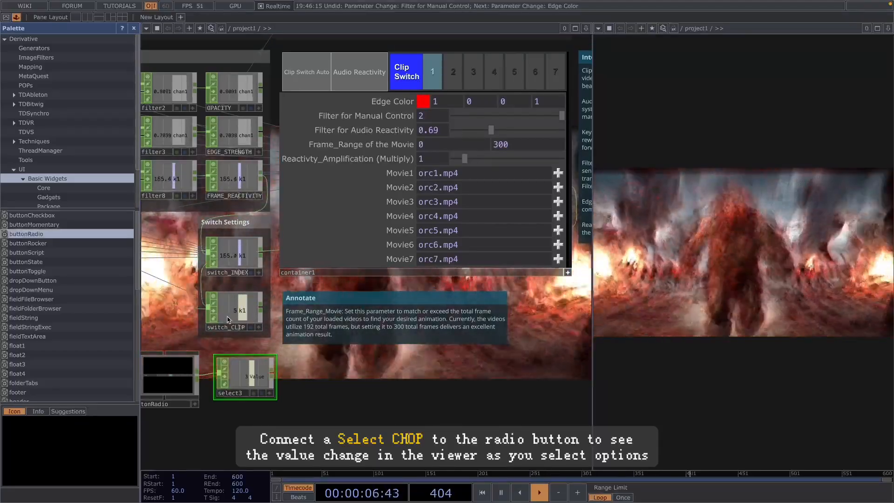
left_click_drag(305, 423, 404, 418)
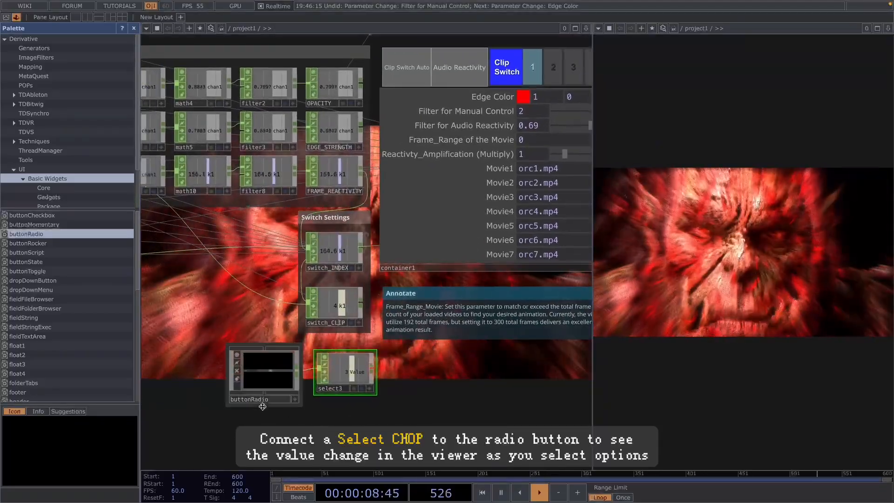
scroll(261, 406, "up", 3)
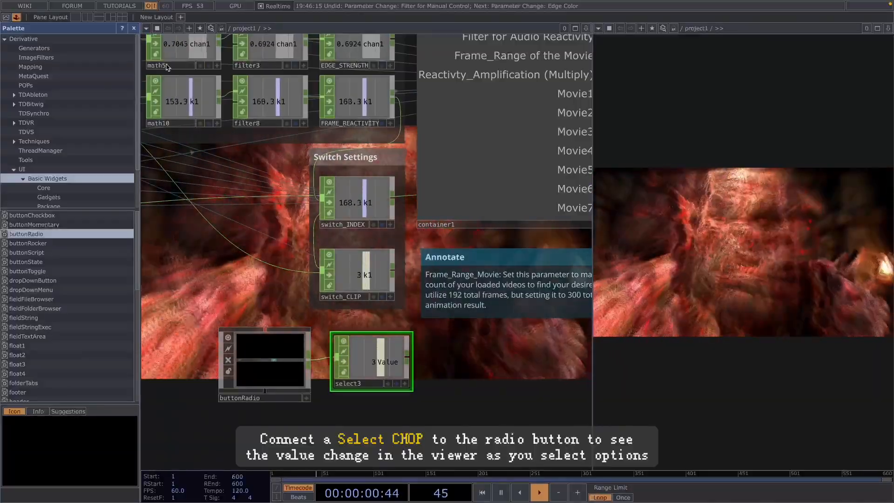
Close the palette and delete the demonstration buttonRadio and its Select CHOP
left_click(134, 29)
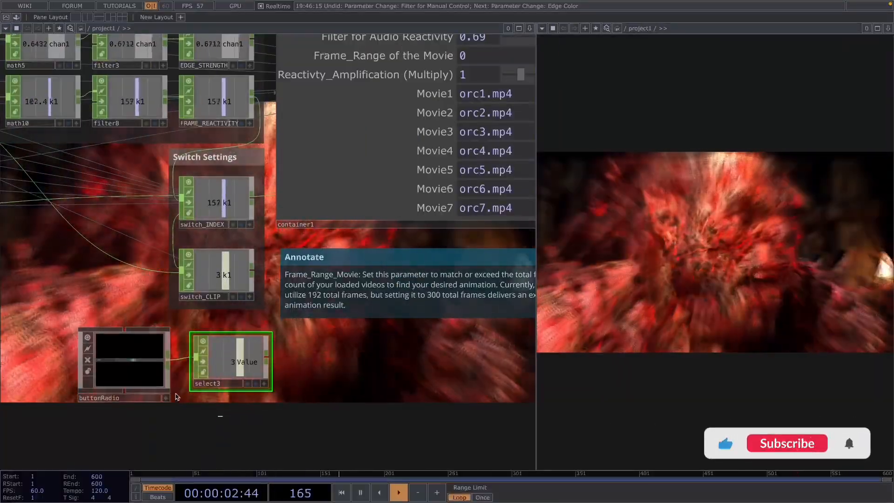
left_click(79, 329)
key("Delete")
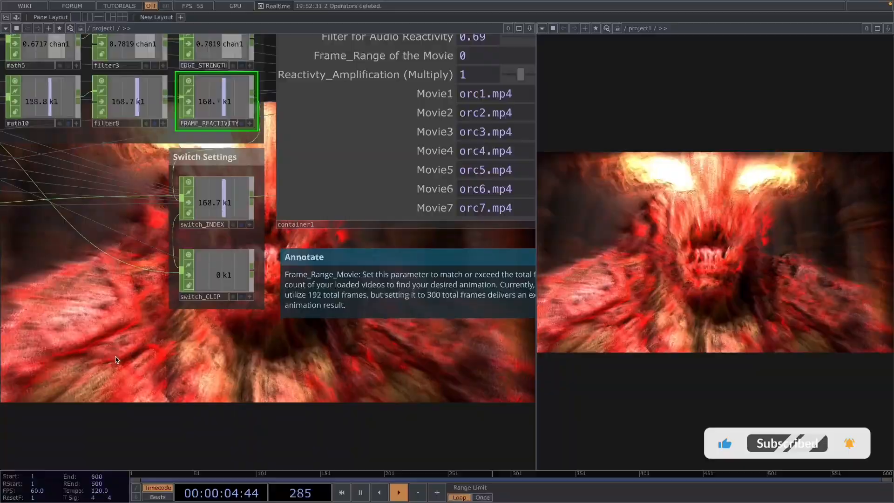
Inspect the index expression on the switch1 node that references switch_CLIP, and close its parameters
scroll(73, 381, "down", 3)
left_click_drag(117, 386, 359, 403)
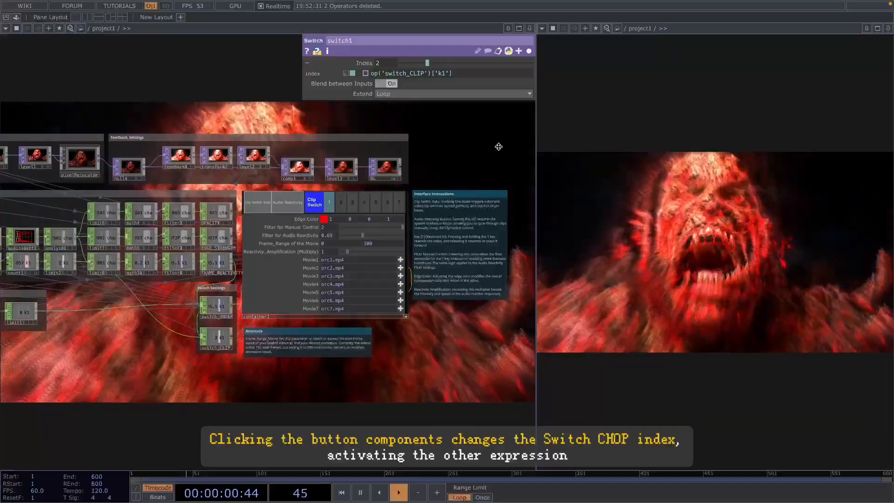
key("p")
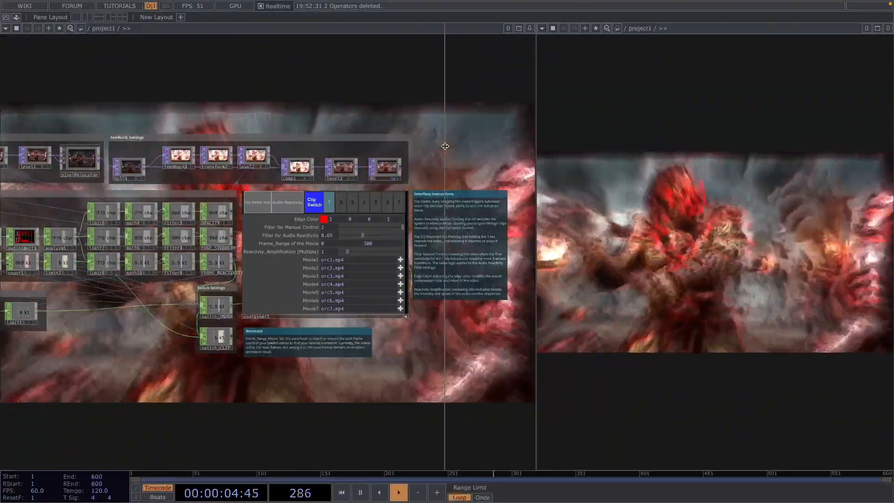
Enlarge the output viewer pane beside the network and frame the control container for adjustment
left_click_drag(537, 155, 446, 155)
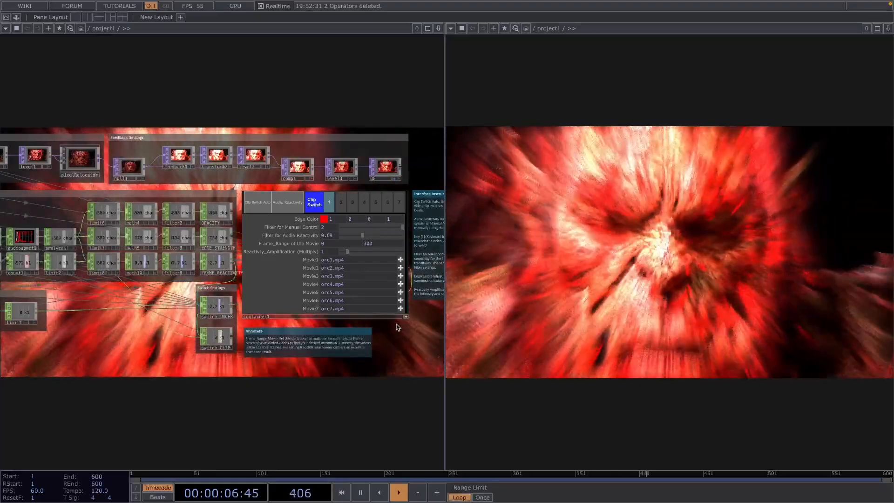
scroll(401, 345, "up", 4)
left_click_drag(401, 346, 324, 449)
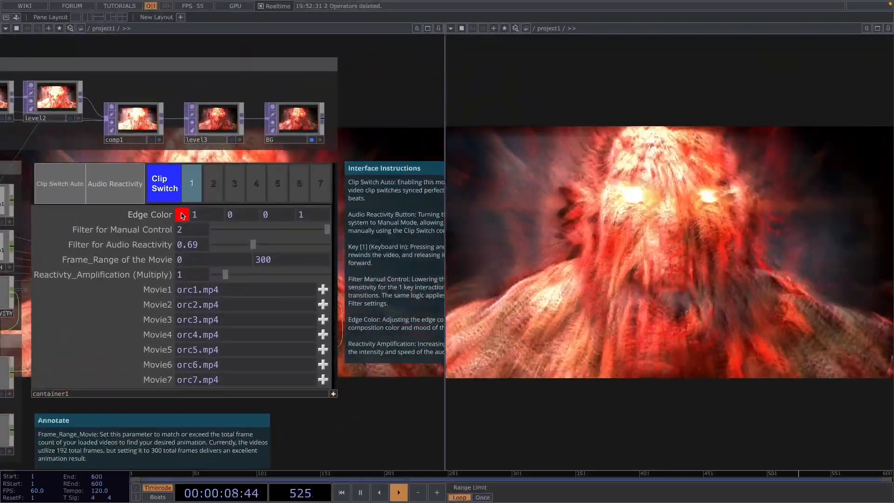
Try several Edge Color swatches in the control container, going from blue to light green
left_click(183, 214)
left_click(396, 352)
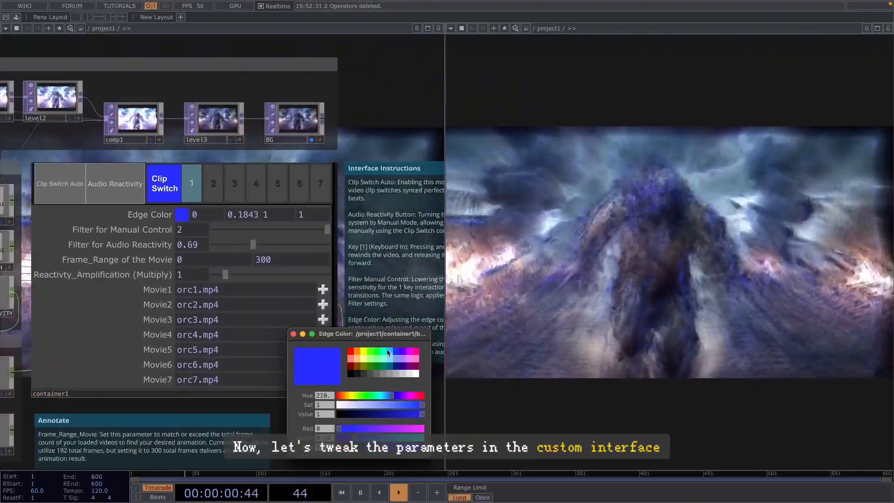
left_click(389, 352)
left_click(382, 353)
left_click(378, 362)
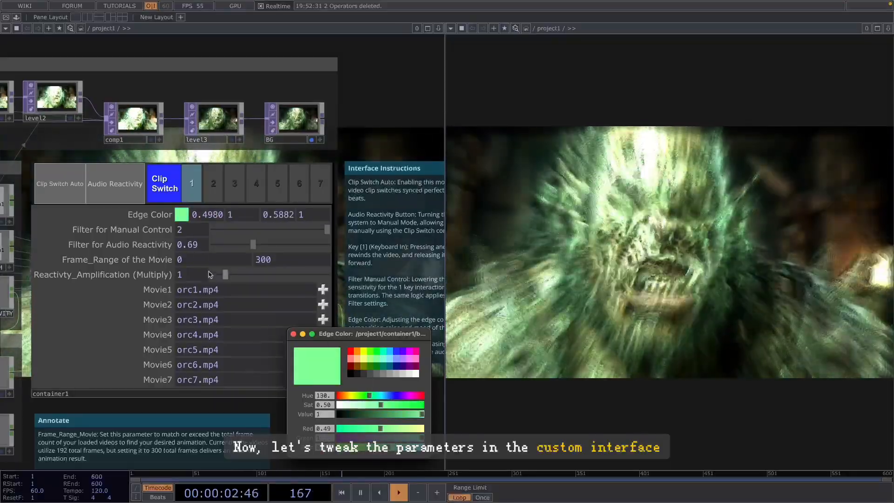
Lower Filter for Audio Reactivity to 0.16, raise it to 1.41, and change the Edge Color to orange
left_click_drag(252, 249, 237, 246)
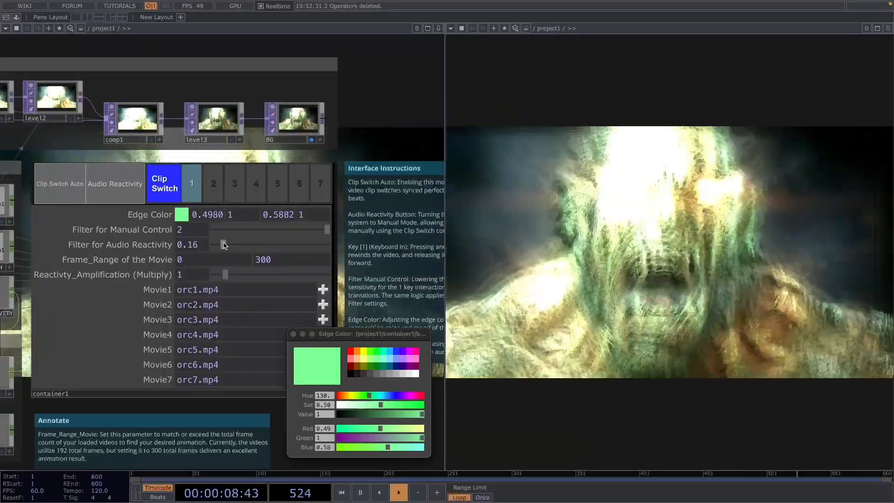
left_click_drag(223, 246, 295, 247)
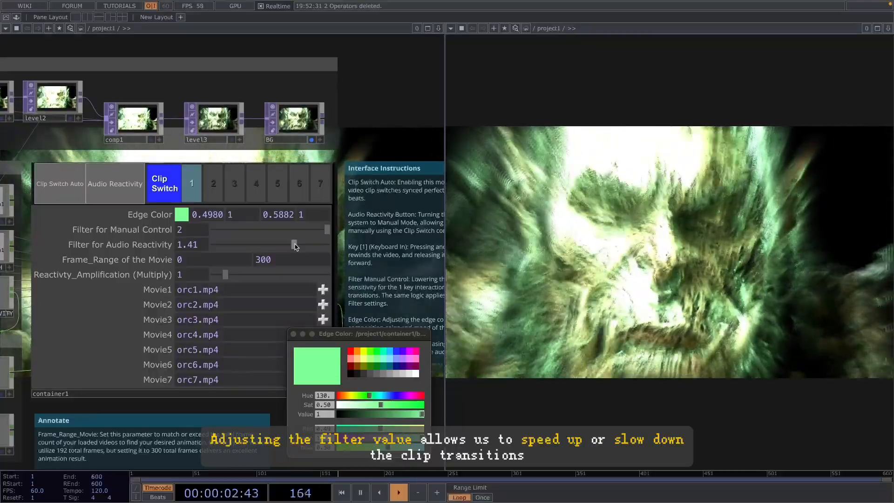
left_click(358, 353)
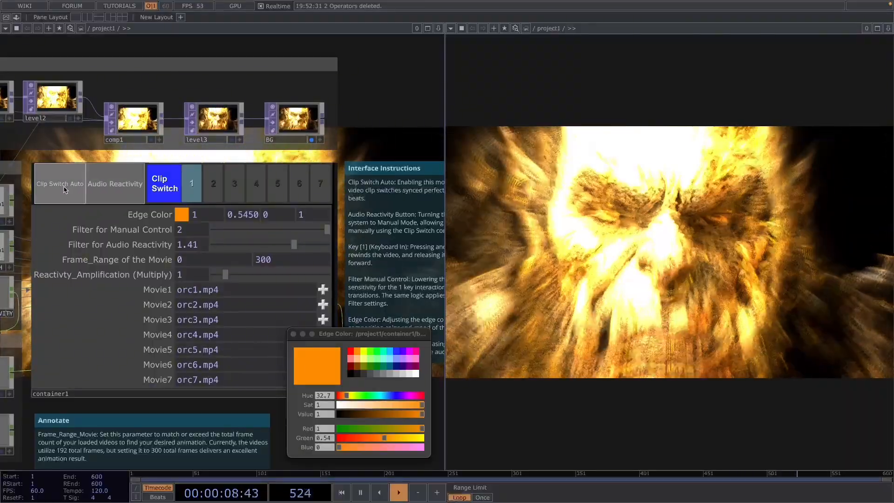
Turn off Clip Switch Auto with clip 3 selected, and set the Edge Color to pure red
left_click(235, 185)
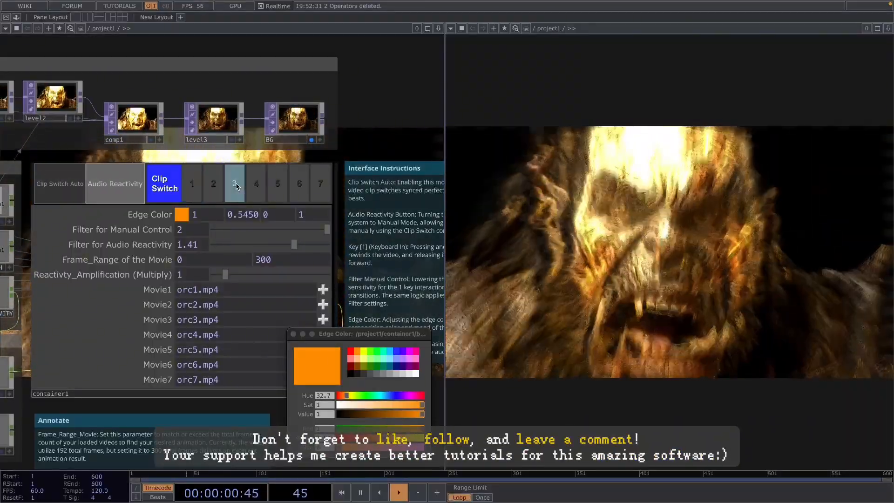
left_click(350, 353)
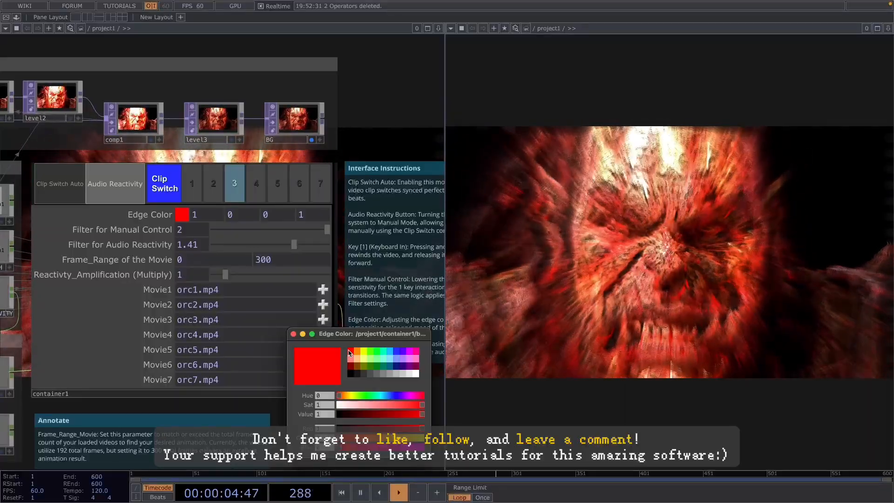
left_click(293, 335)
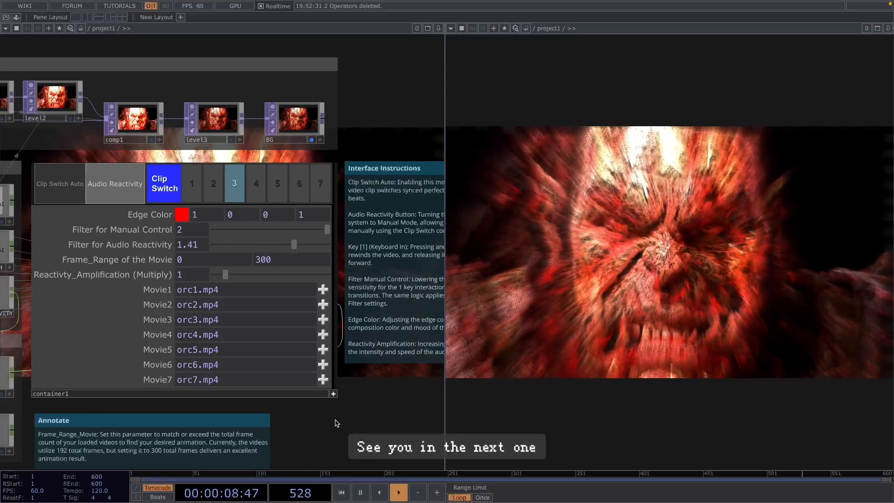
key("h")
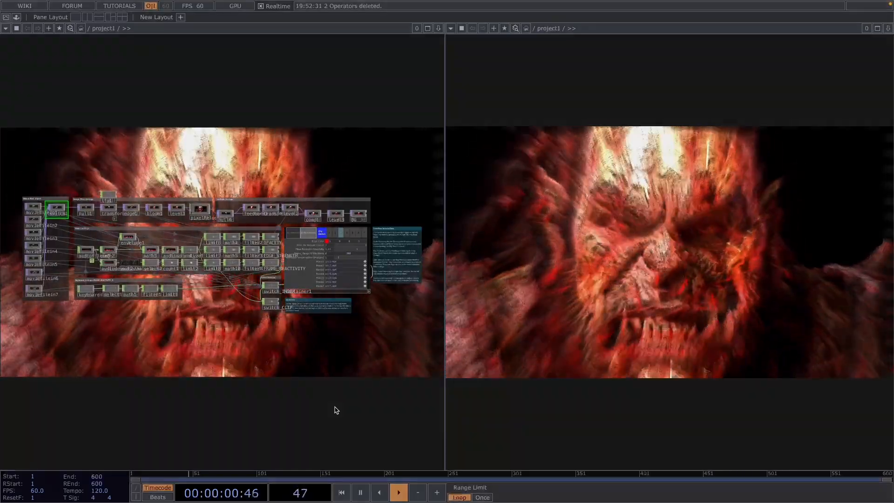